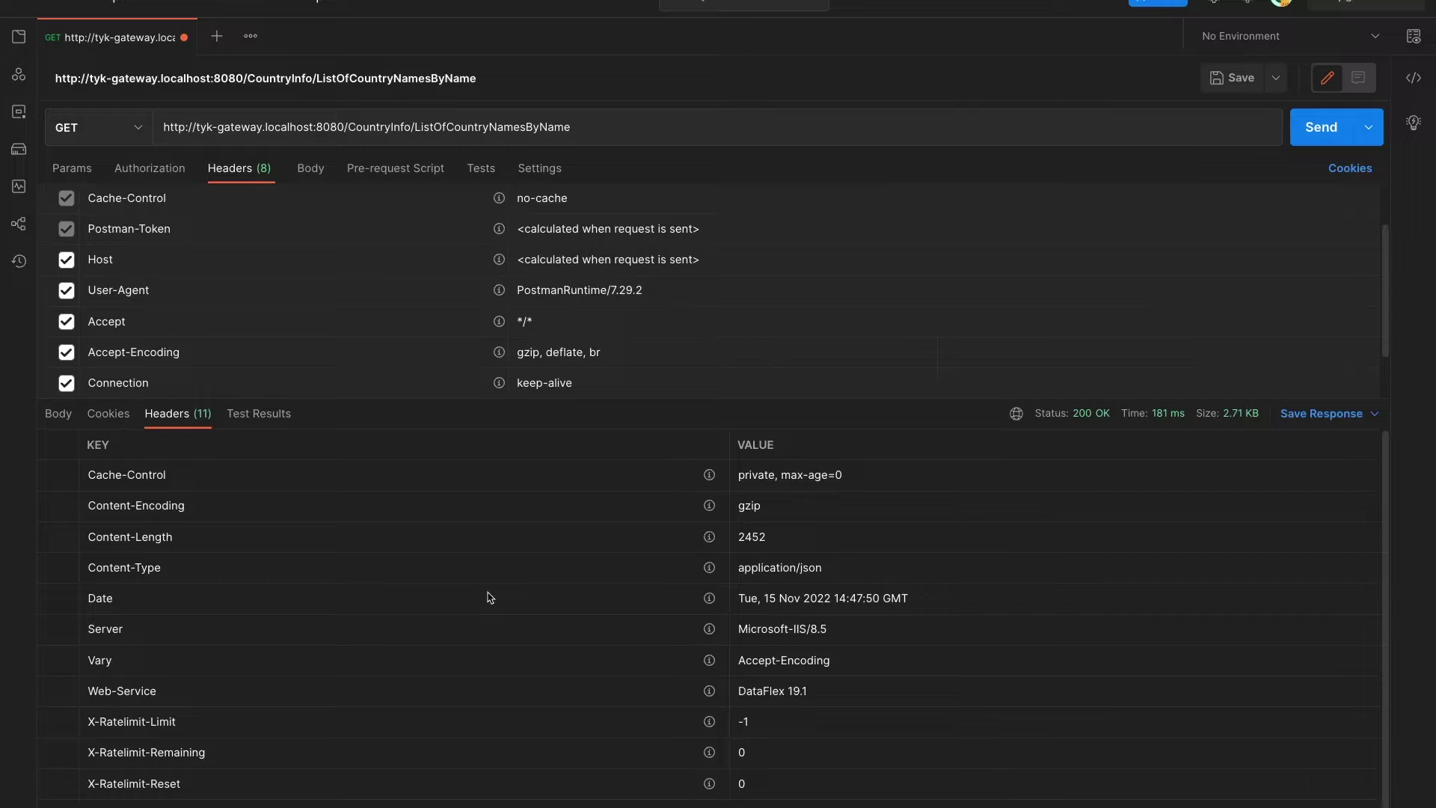
After checking Postman's response headers for Server and Vary, switch to the Tyk Created APIs list
{"action": "key", "text": "ctrl+Right"}
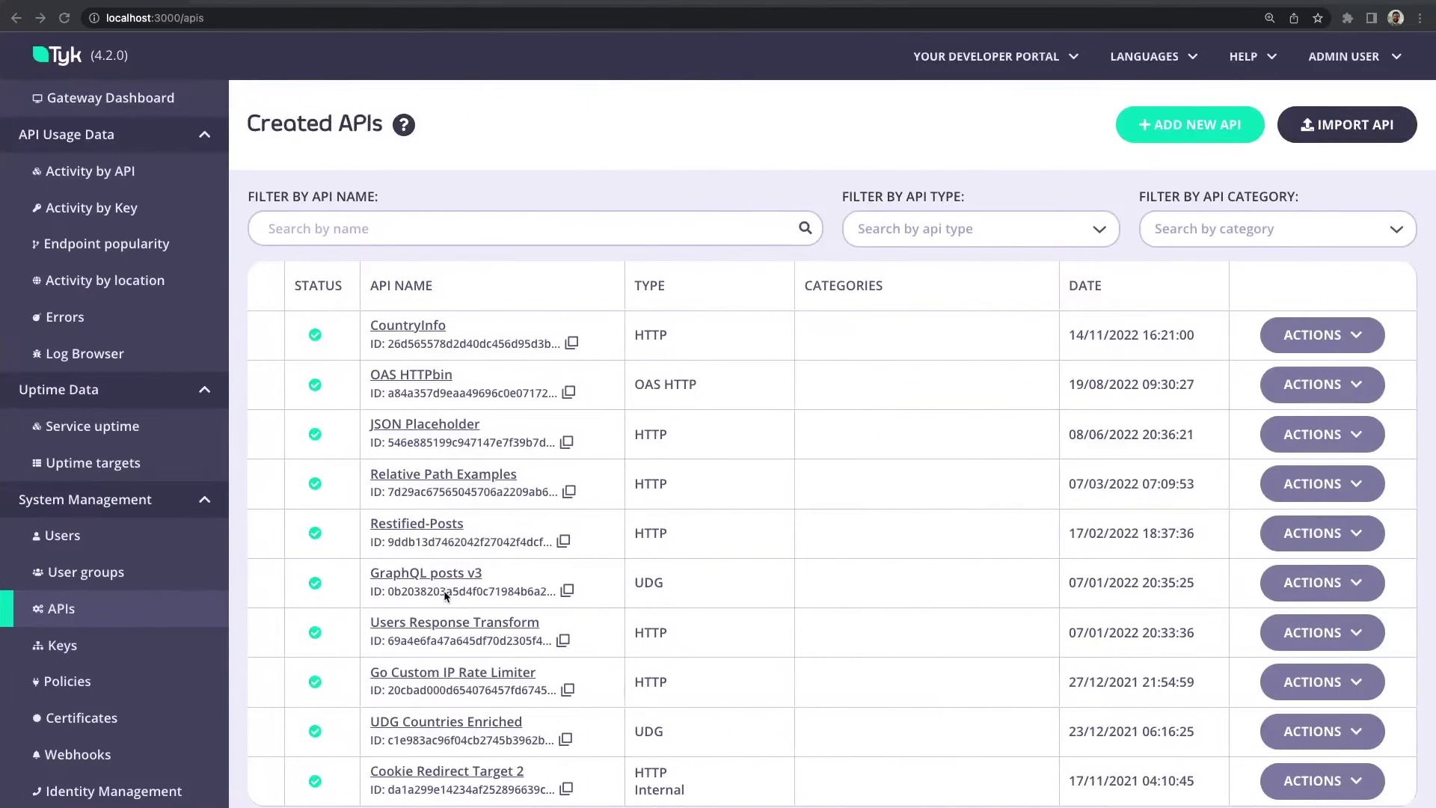
Open CountryInfo's GET ListOfCountryNamesByName endpoint in the Endpoint Designer
{"action": "left_click", "coordinate": [402, 328]}
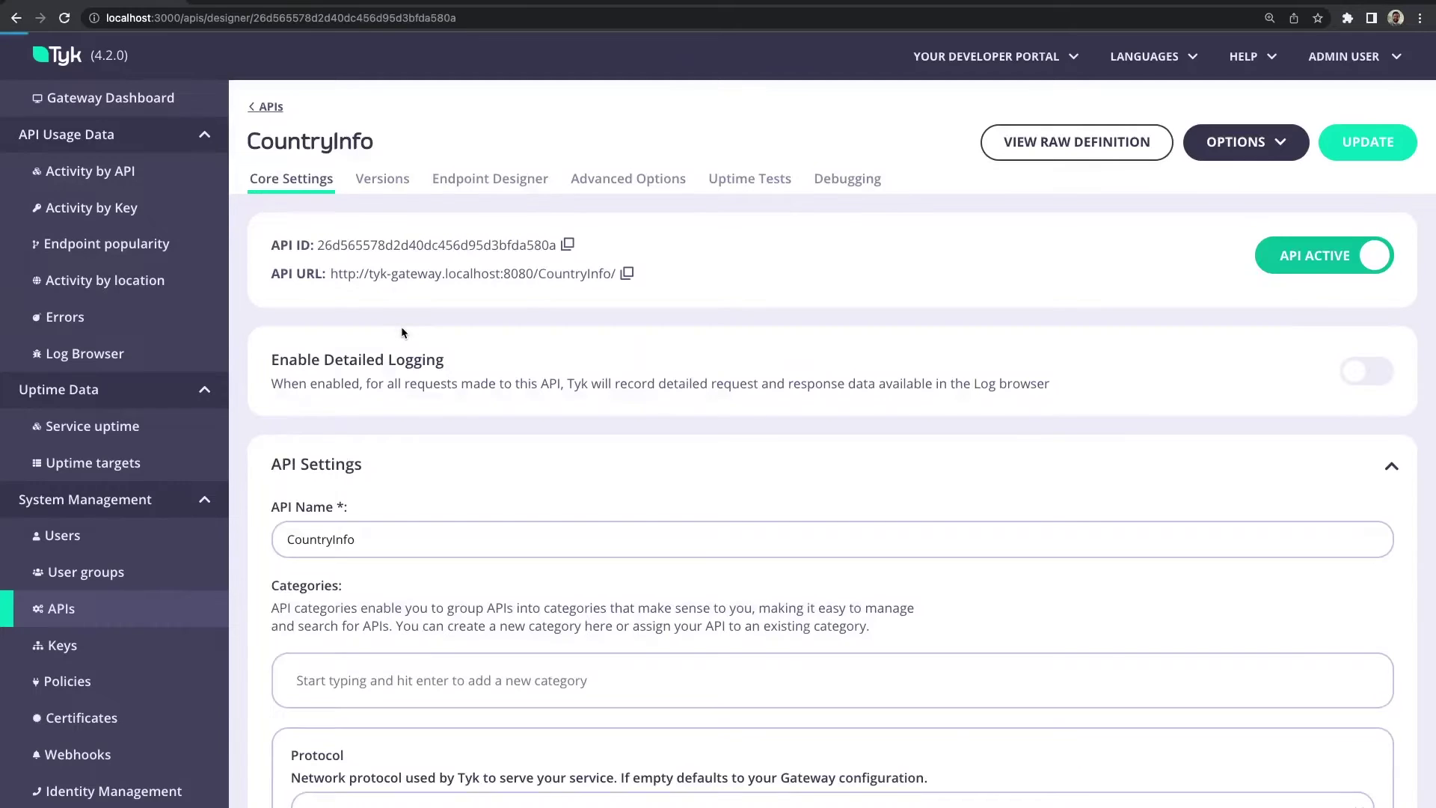
{"action": "left_click", "coordinate": [474, 182]}
{"action": "scroll", "coordinate": [529, 626], "scroll_direction": "down", "scroll_amount": 2}
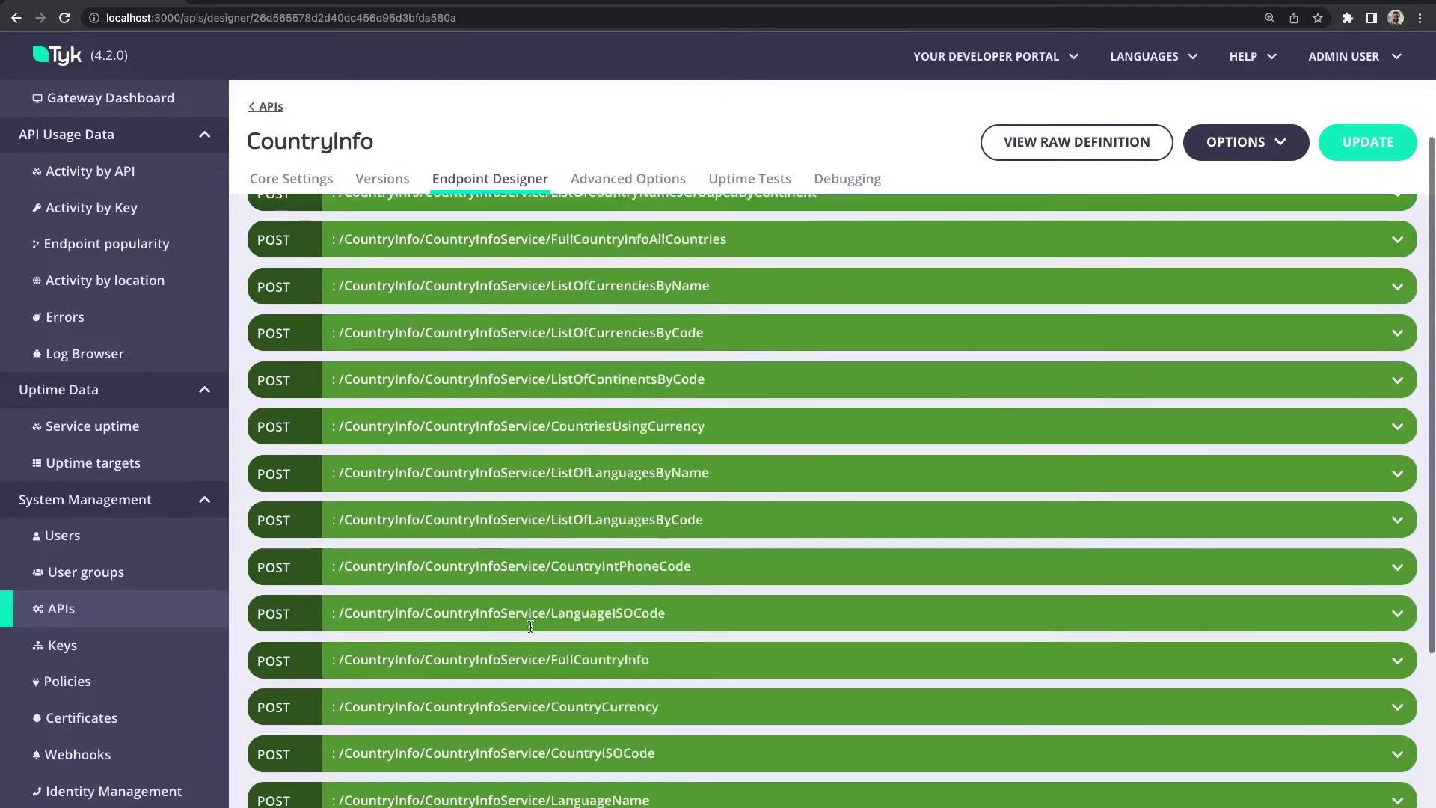
{"action": "scroll", "coordinate": [530, 626], "scroll_direction": "down", "scroll_amount": 4}
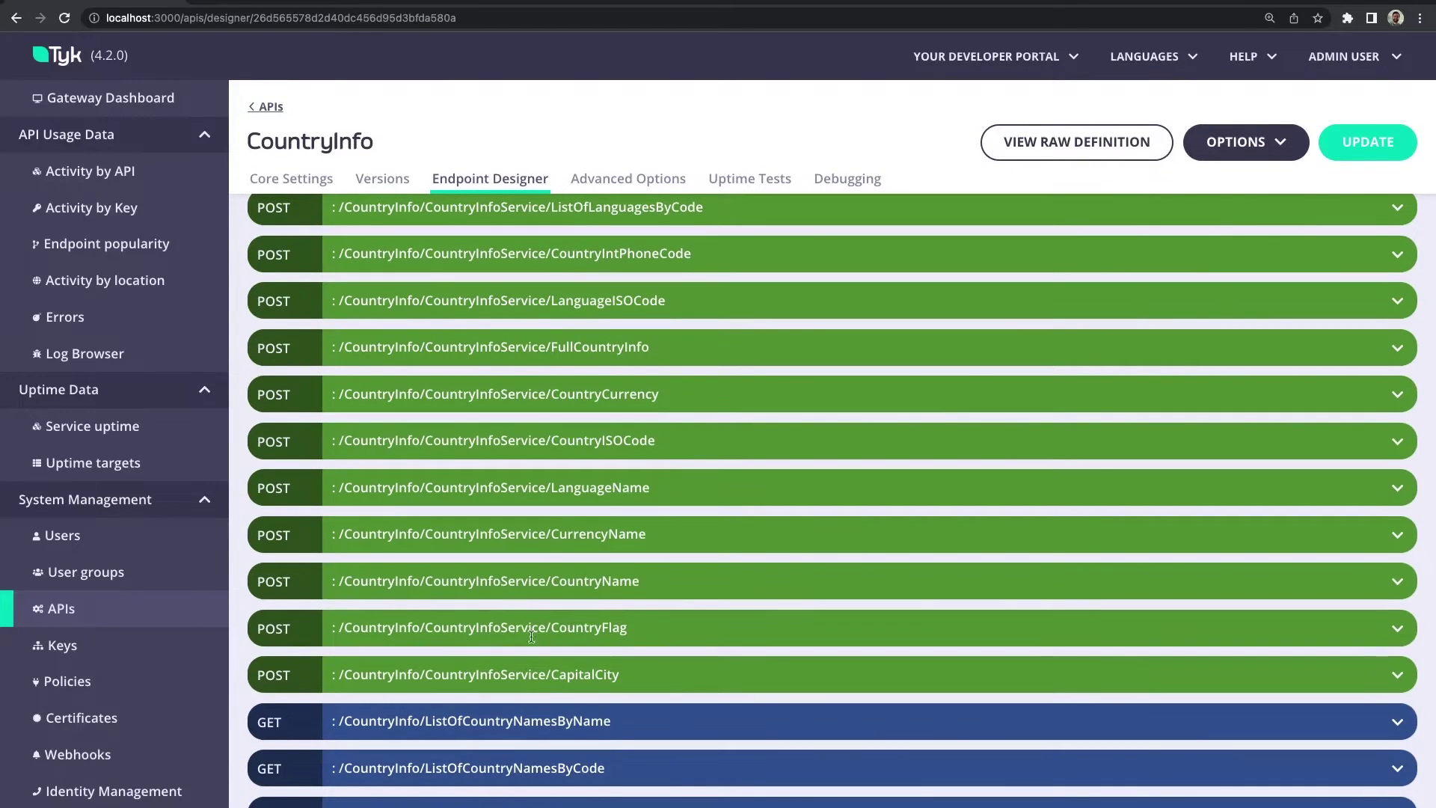
{"action": "left_click", "coordinate": [556, 719]}
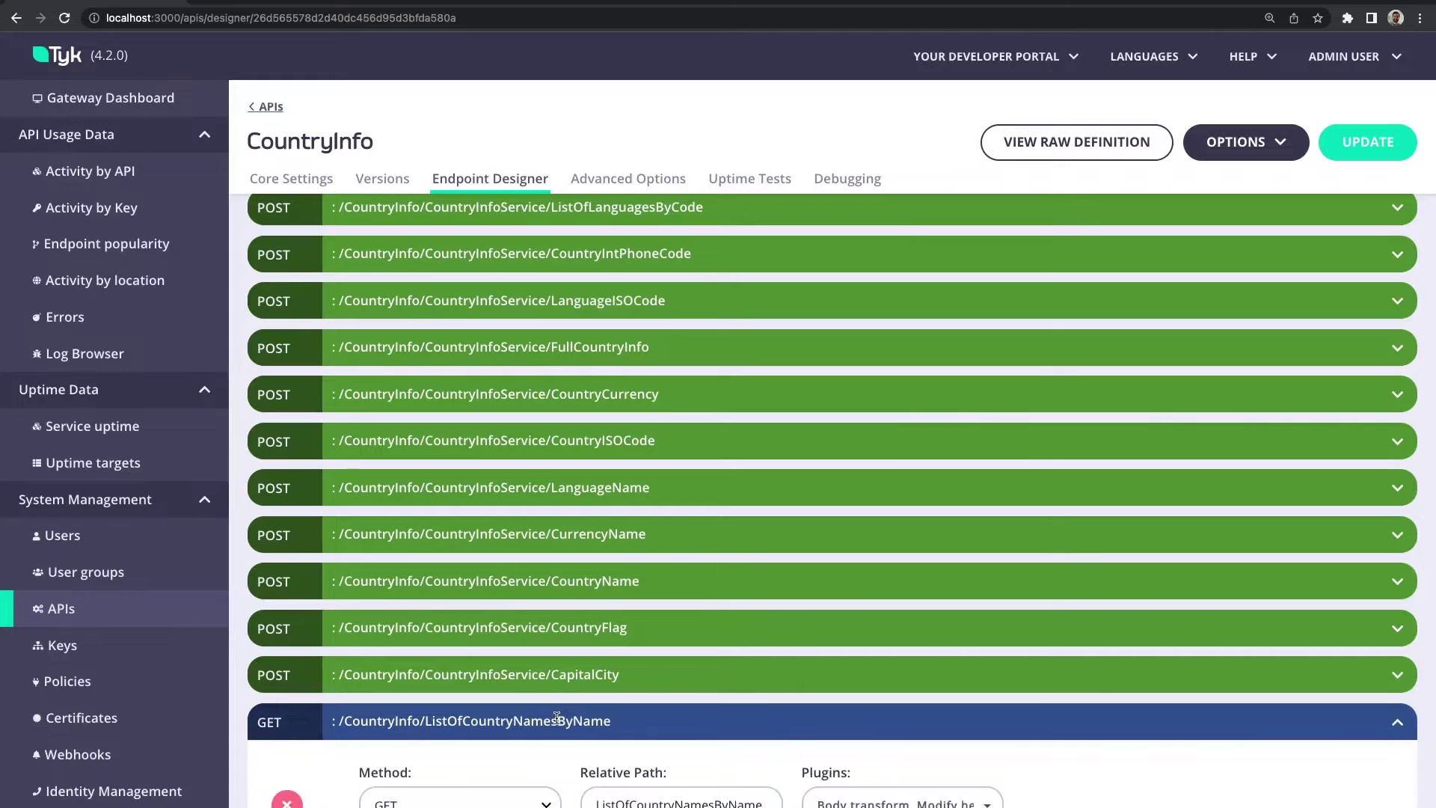
{"action": "scroll", "coordinate": [562, 703], "scroll_direction": "down", "scroll_amount": 2}
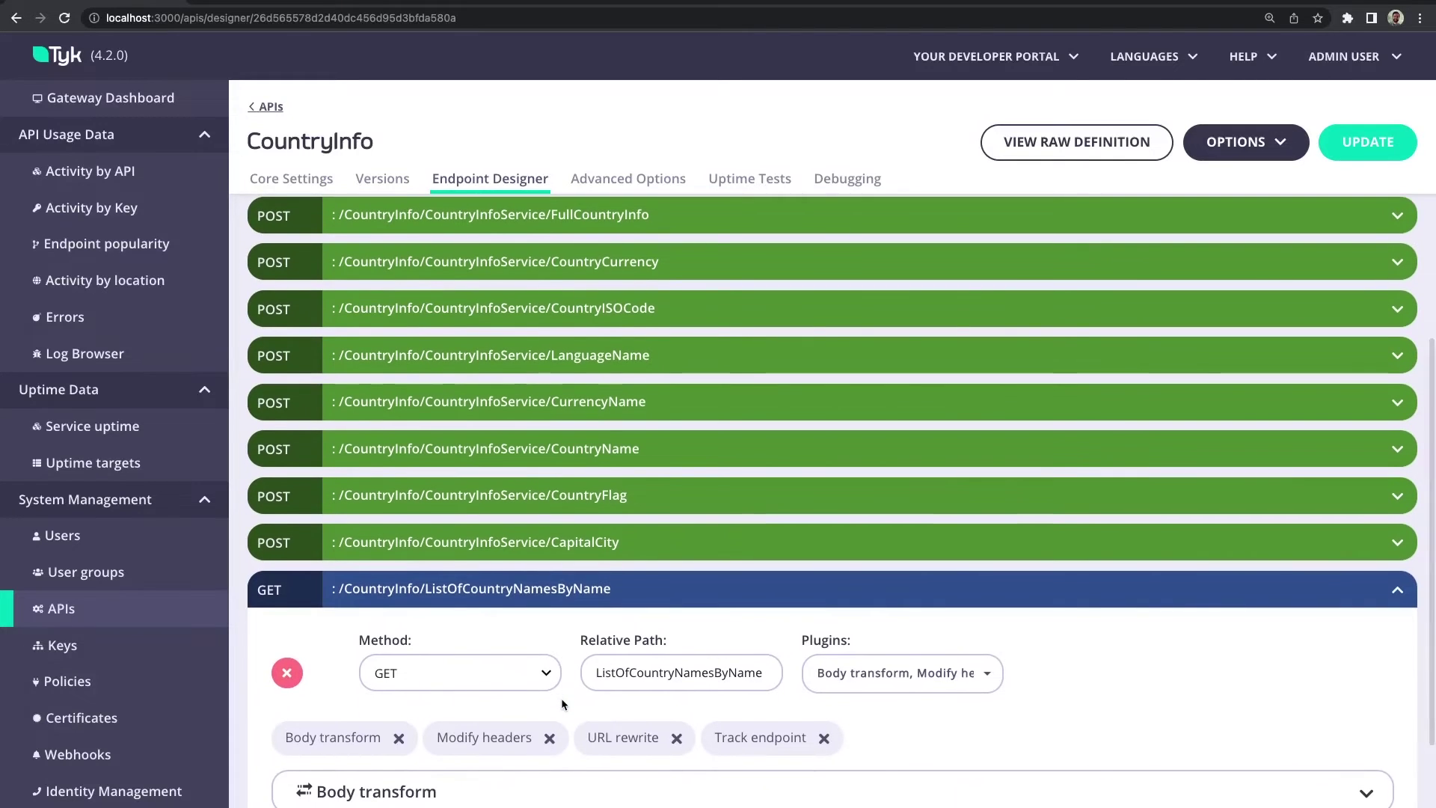
{"action": "scroll", "coordinate": [561, 704], "scroll_direction": "down", "scroll_amount": 1}
{"action": "scroll", "coordinate": [562, 702], "scroll_direction": "down", "scroll_amount": 1}
Delete the Server response header on that endpoint and update the API
{"action": "left_click", "coordinate": [452, 741]}
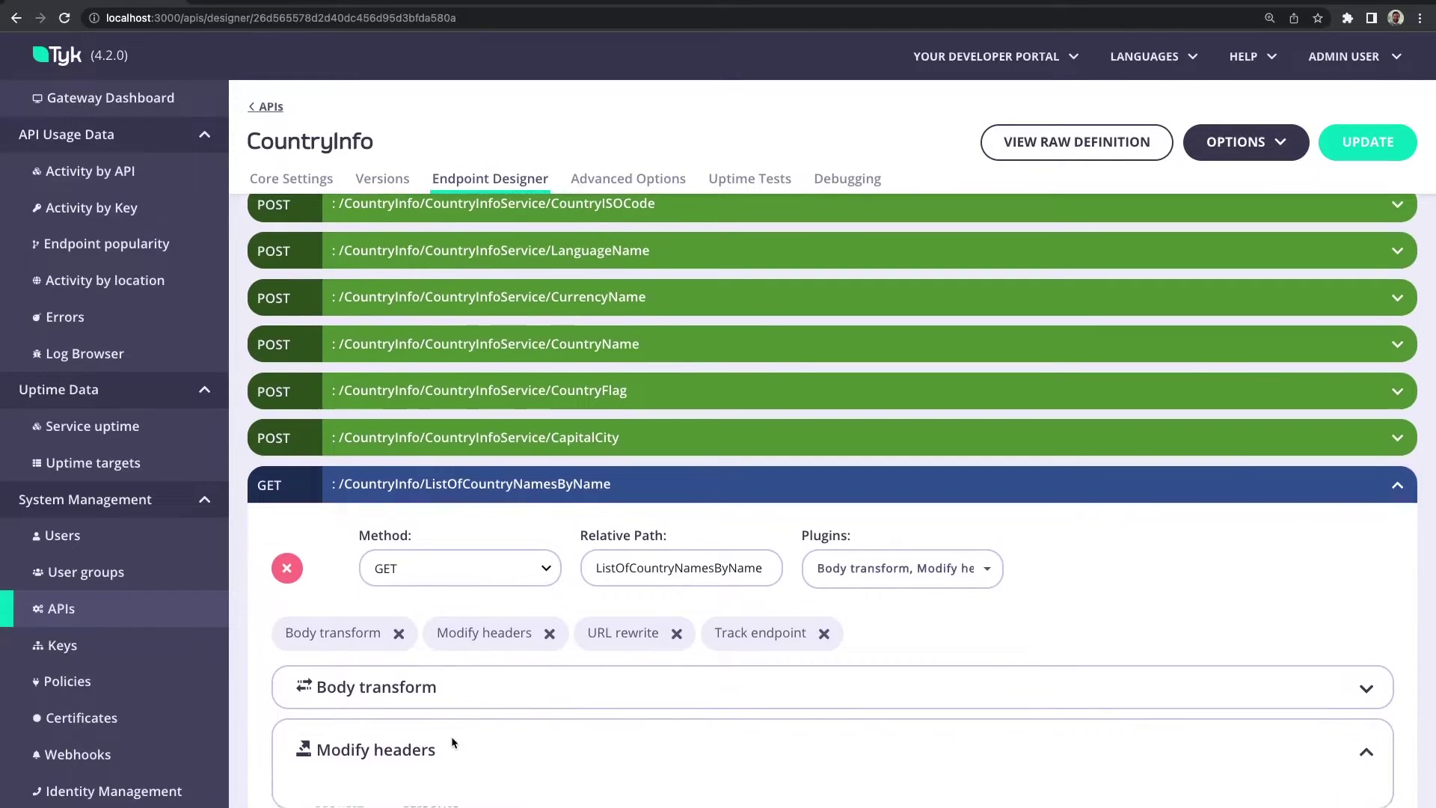
{"action": "scroll", "coordinate": [481, 724], "scroll_direction": "down", "scroll_amount": 3}
{"action": "scroll", "coordinate": [460, 587], "scroll_direction": "down", "scroll_amount": 1}
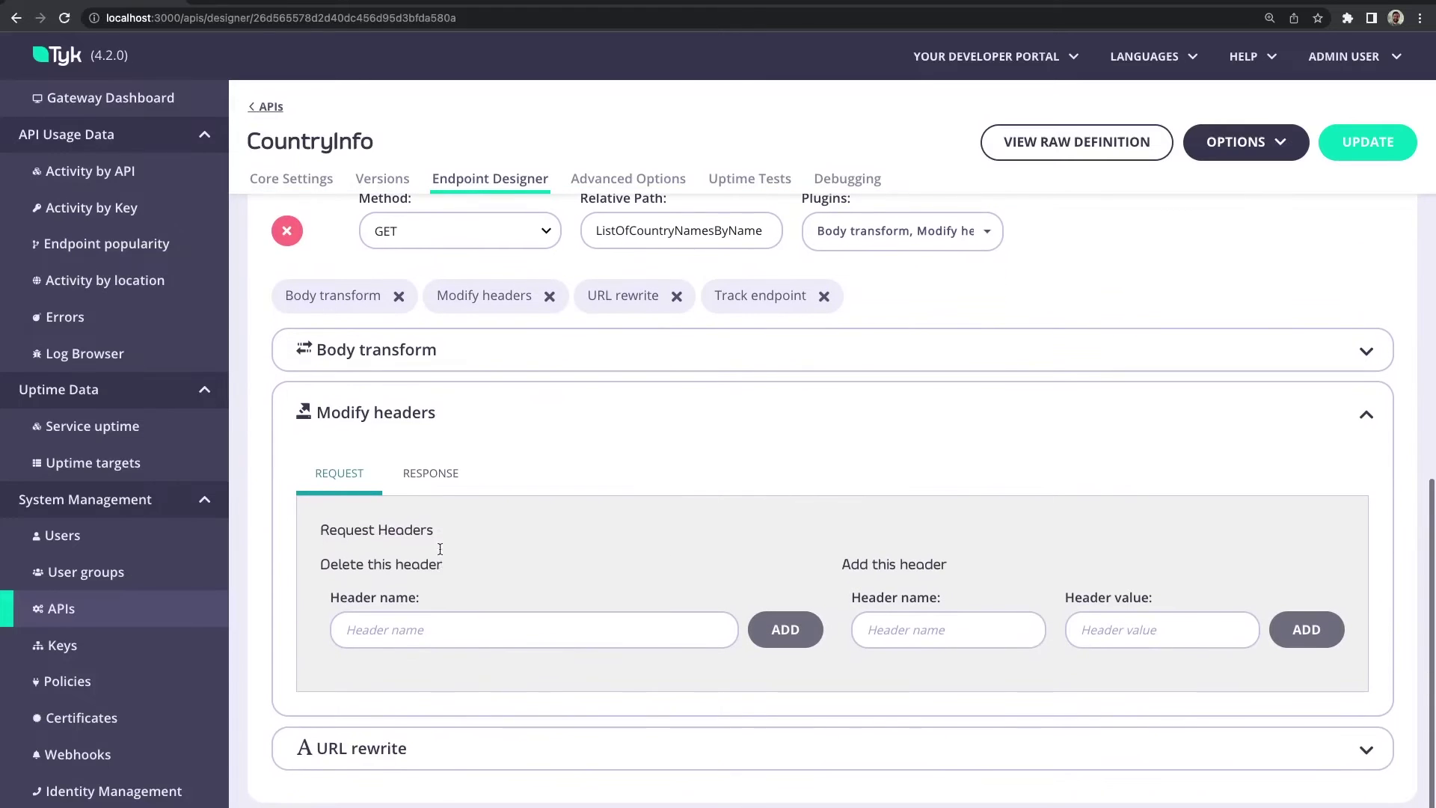
{"action": "left_click", "coordinate": [434, 477]}
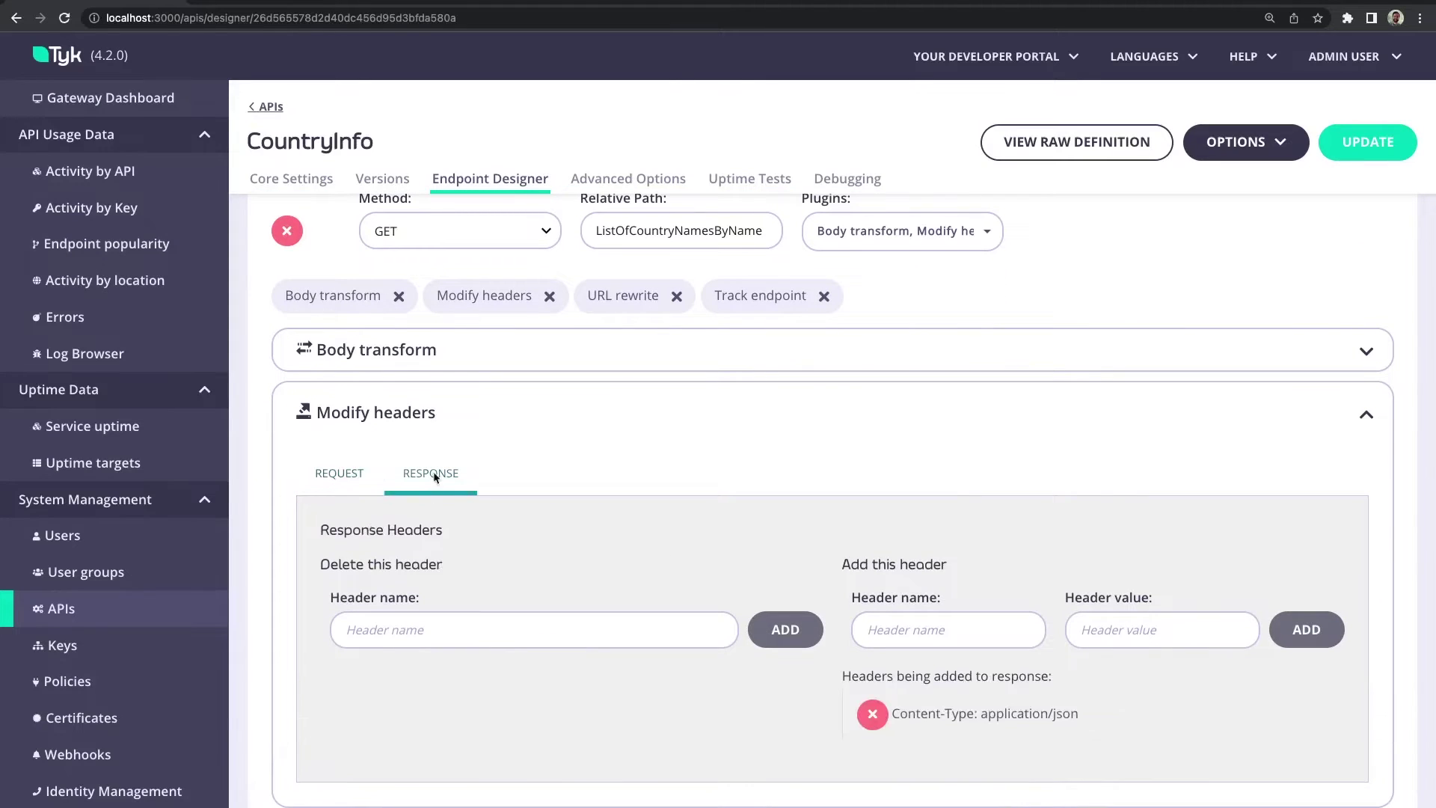
{"action": "left_click", "coordinate": [422, 628]}
{"action": "type", "text": "Server"}
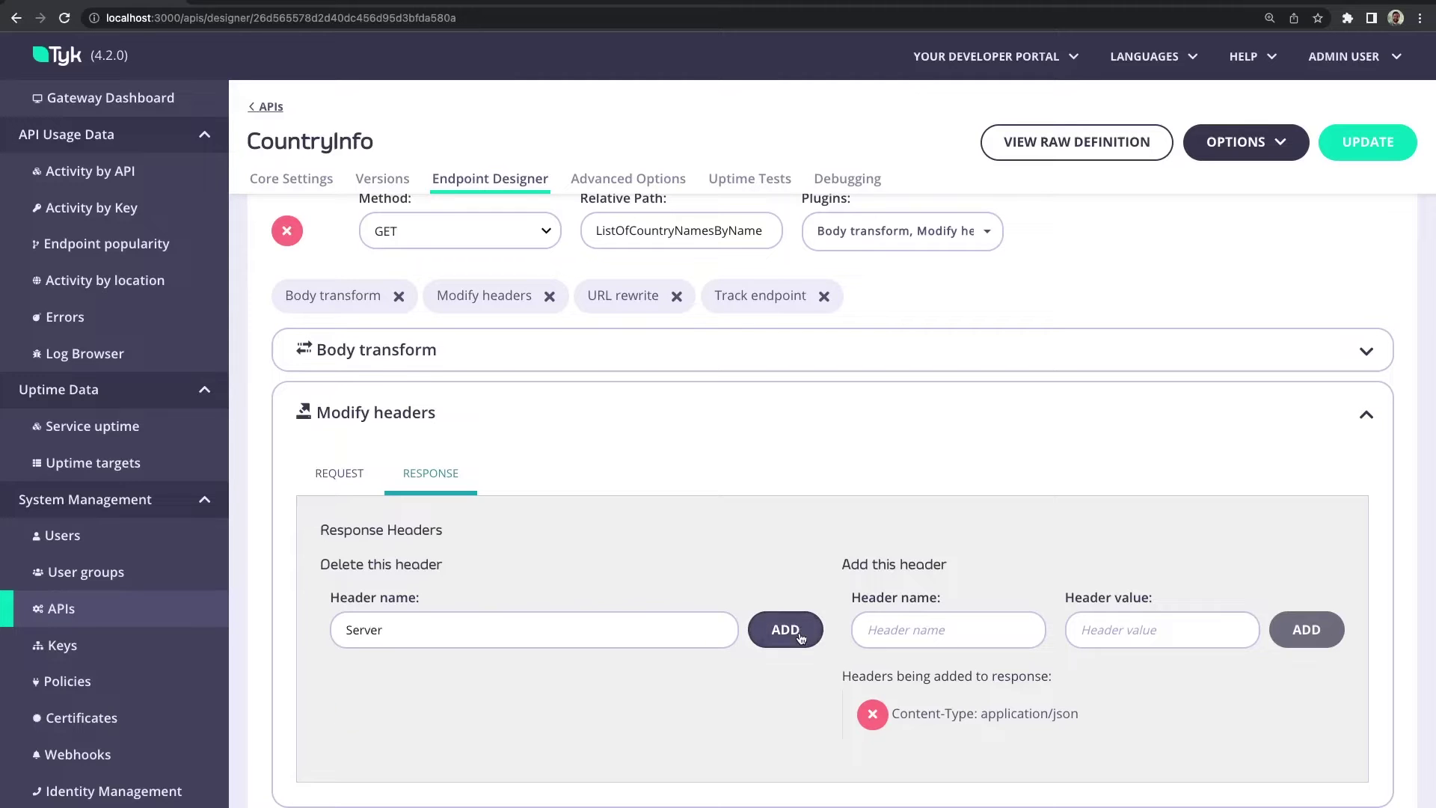
{"action": "left_click", "coordinate": [786, 630]}
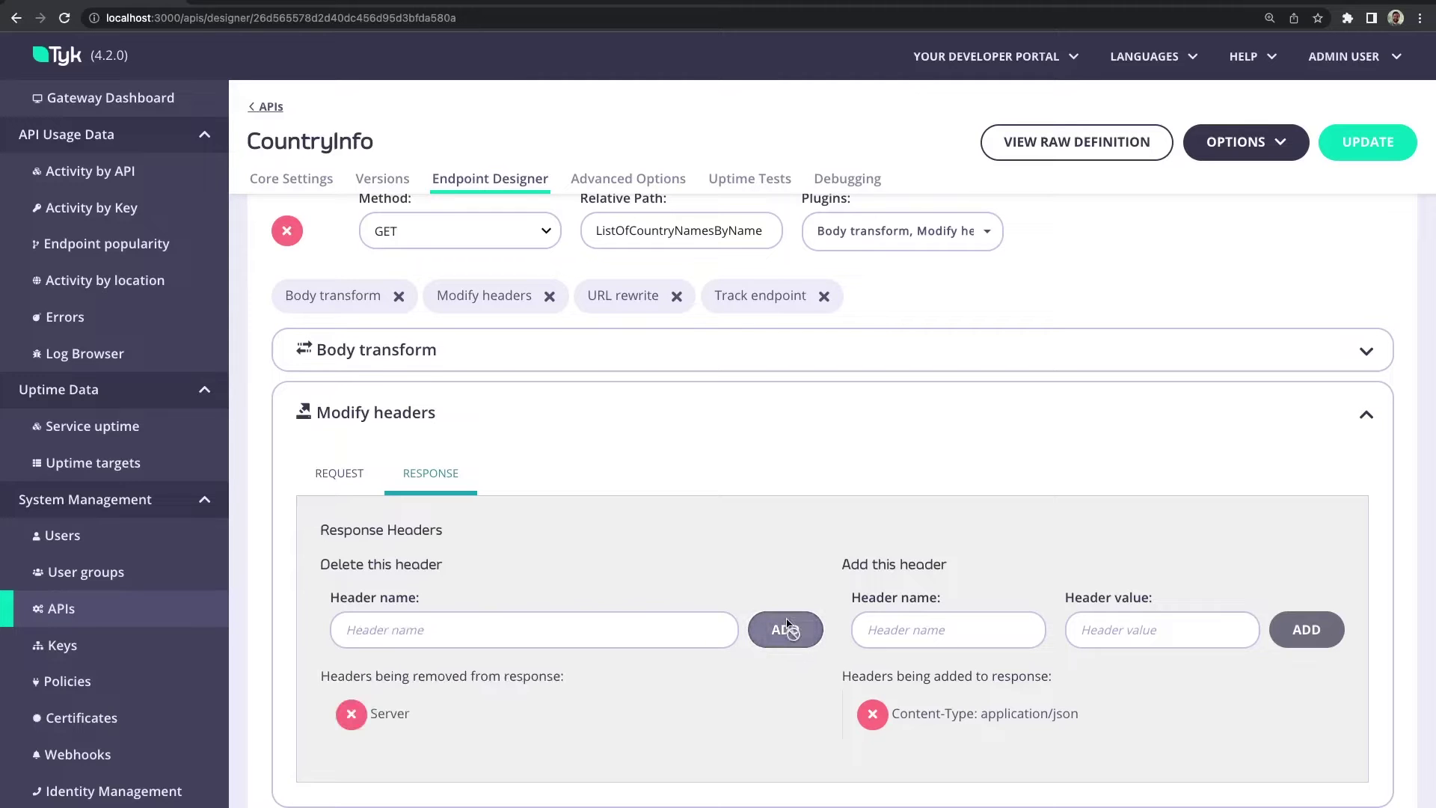
{"action": "left_click", "coordinate": [1379, 143]}
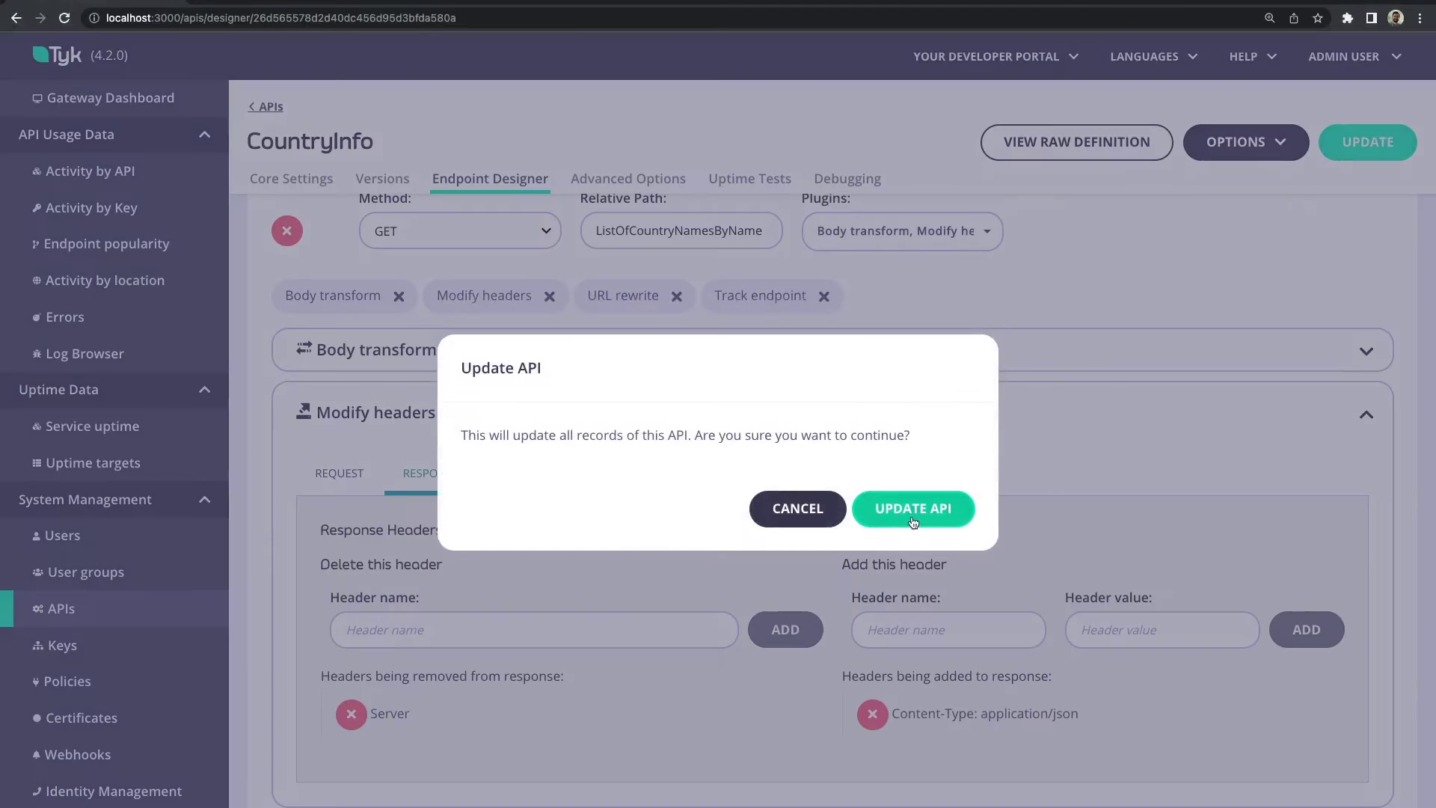
{"action": "left_click", "coordinate": [910, 516]}
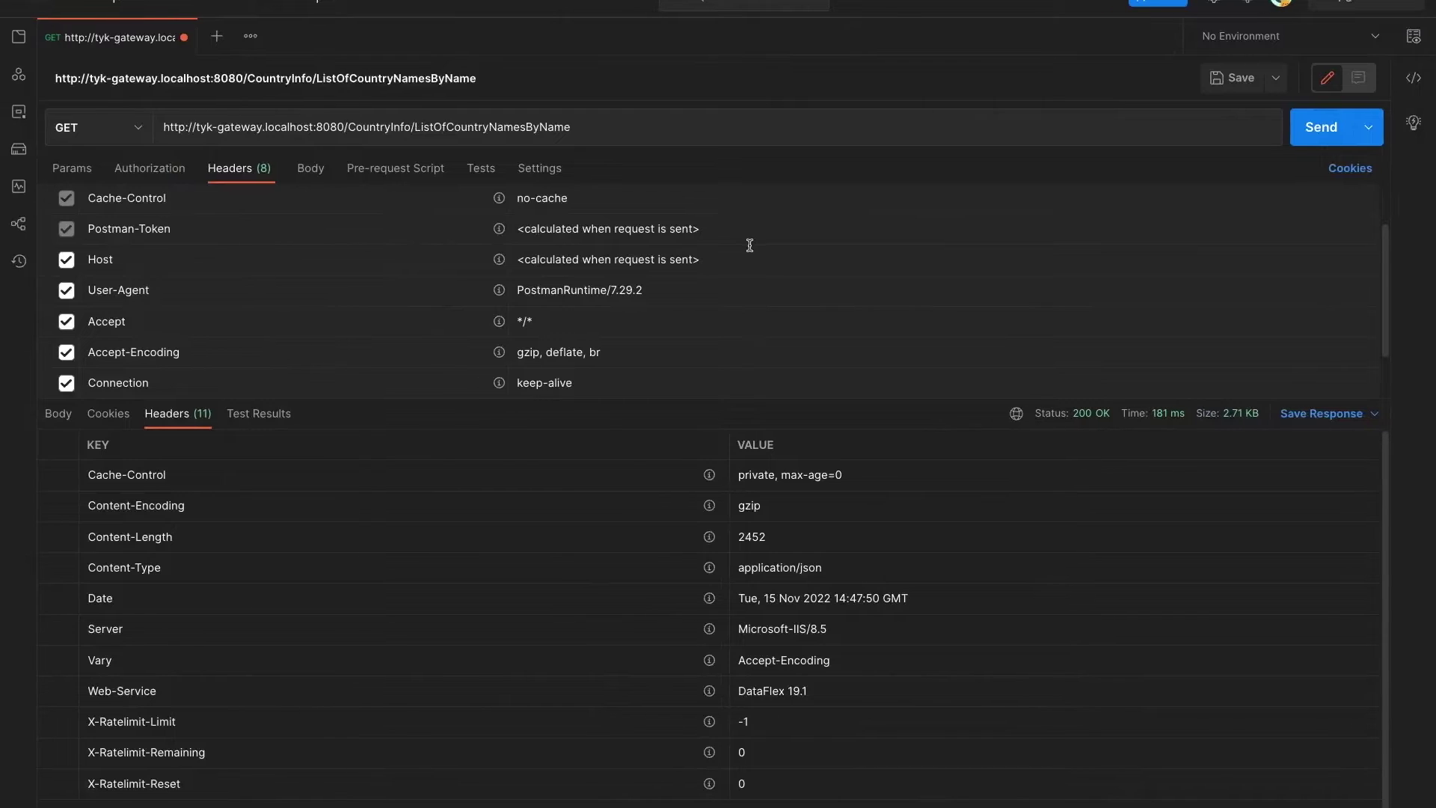
Send the Postman GET to the gateway's ListOfCountryNamesByCode URL
{"action": "left_click", "coordinate": [1312, 135]}
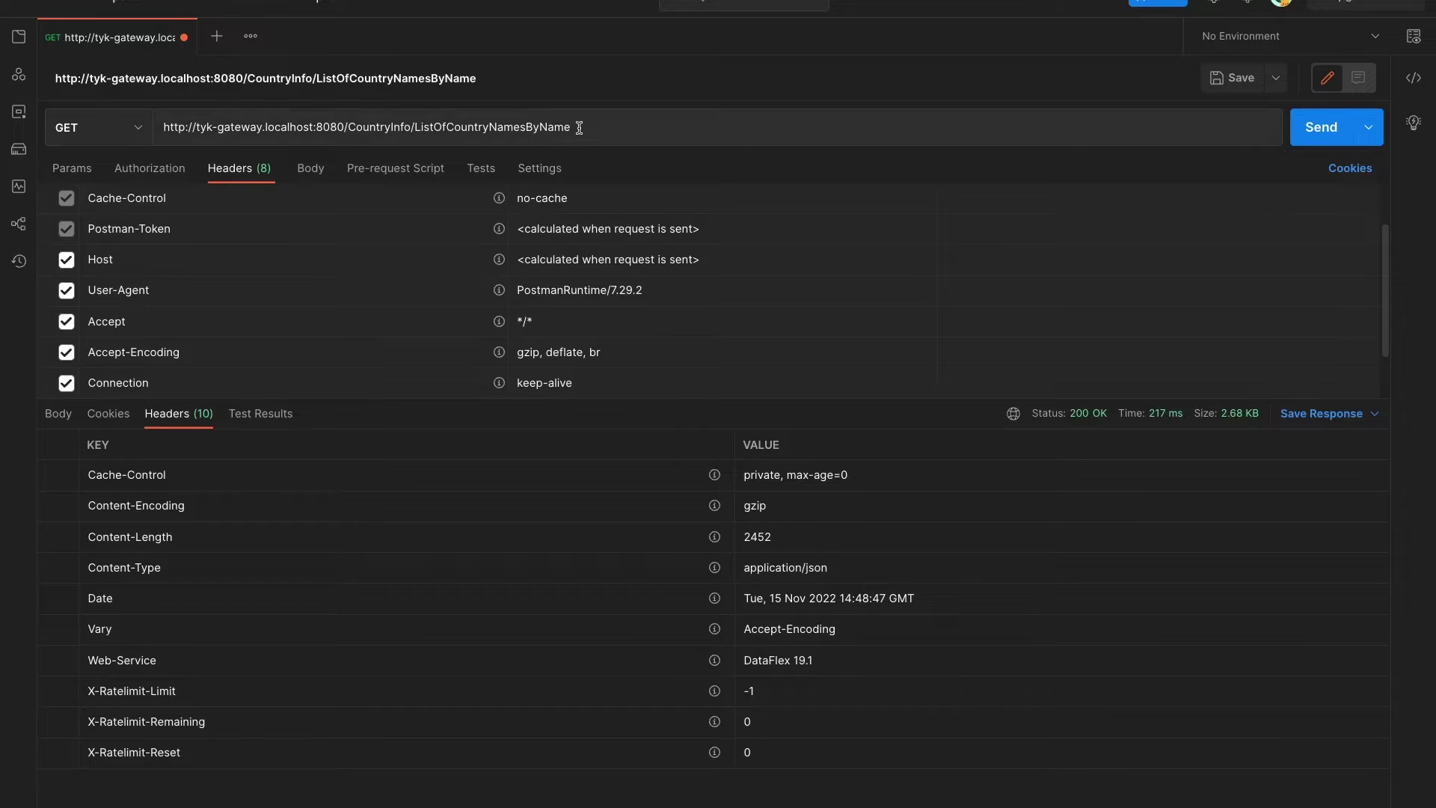
{"action": "left_click_drag", "start_coordinate": [578, 127], "coordinate": [542, 129]}
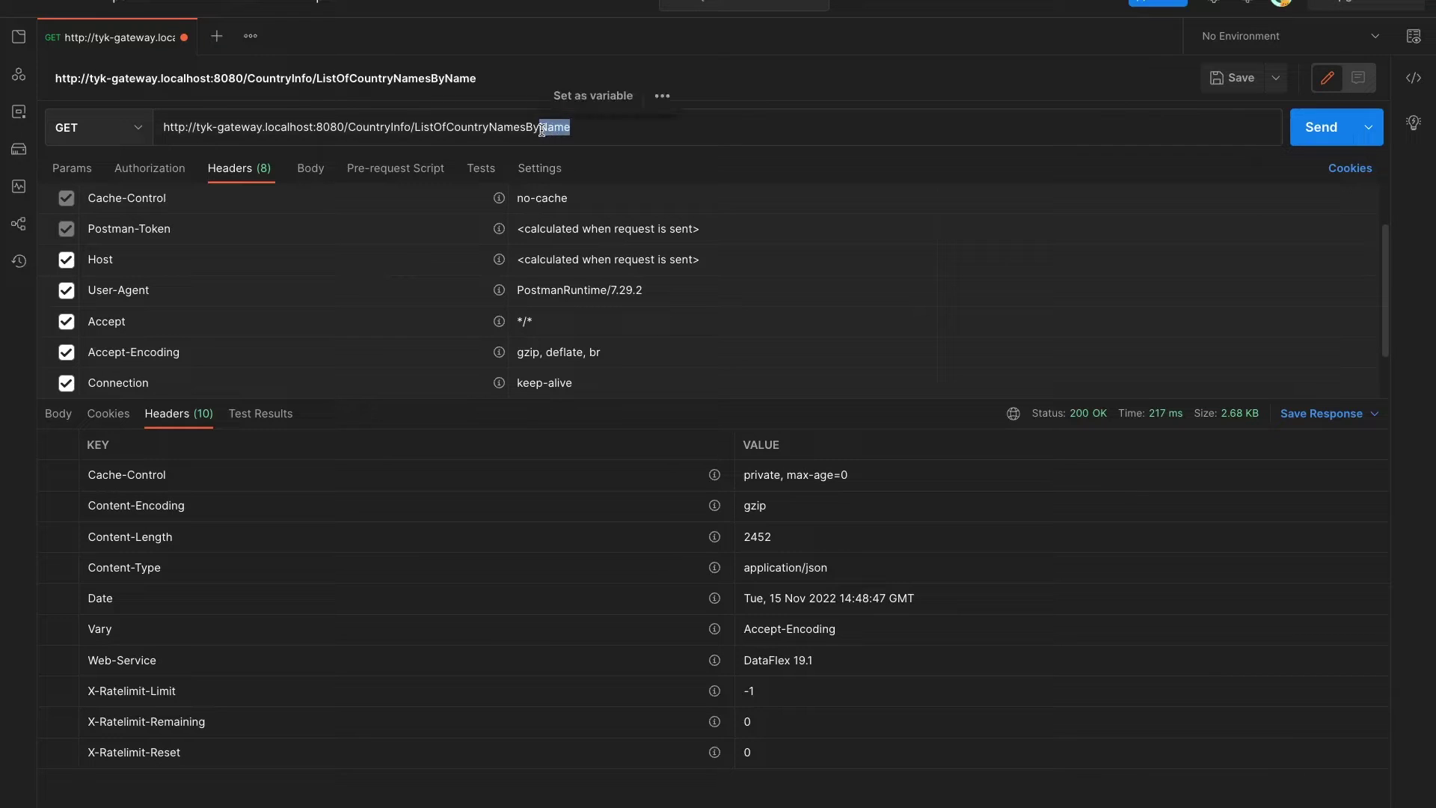
{"action": "type", "text": "Code"}
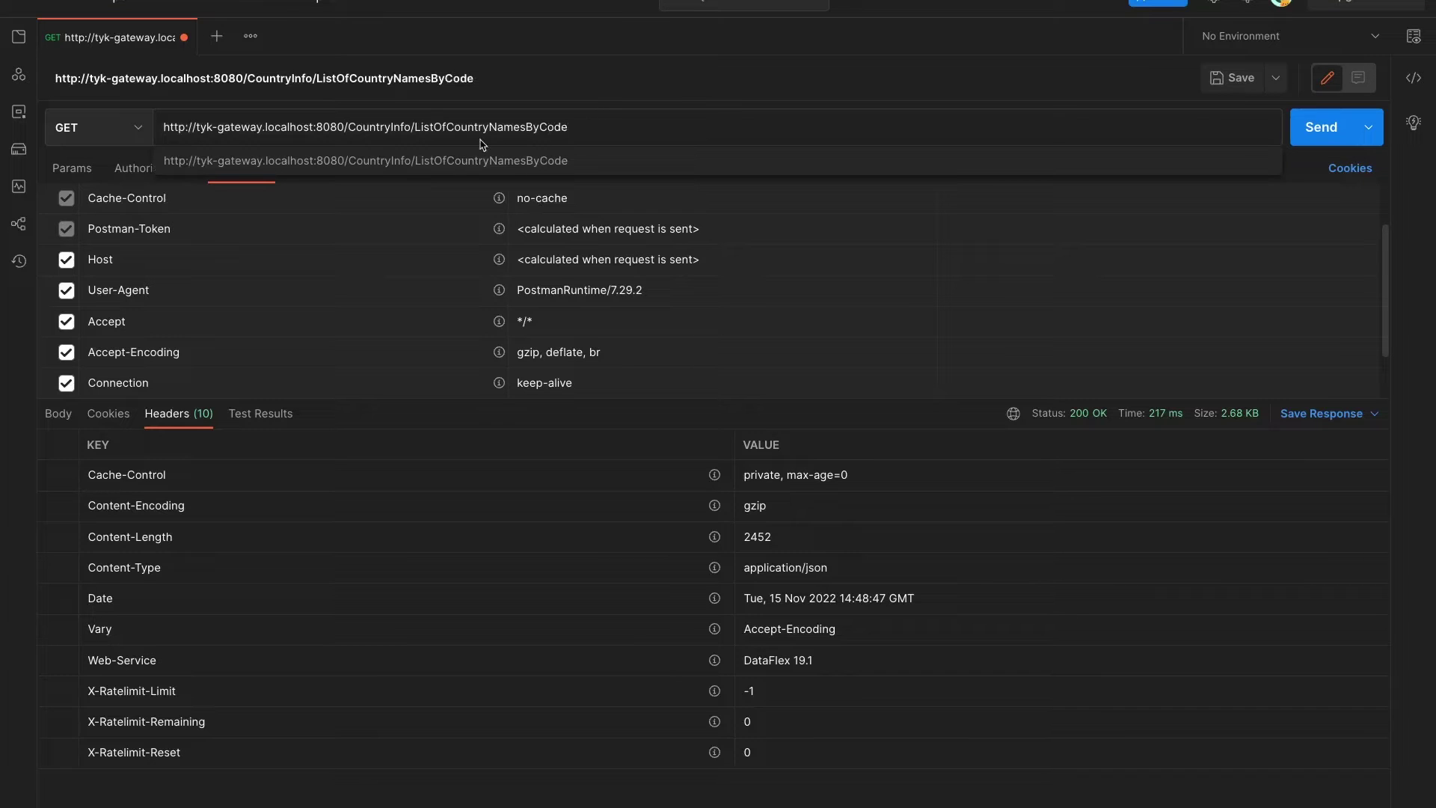
{"action": "left_click", "coordinate": [1301, 135]}
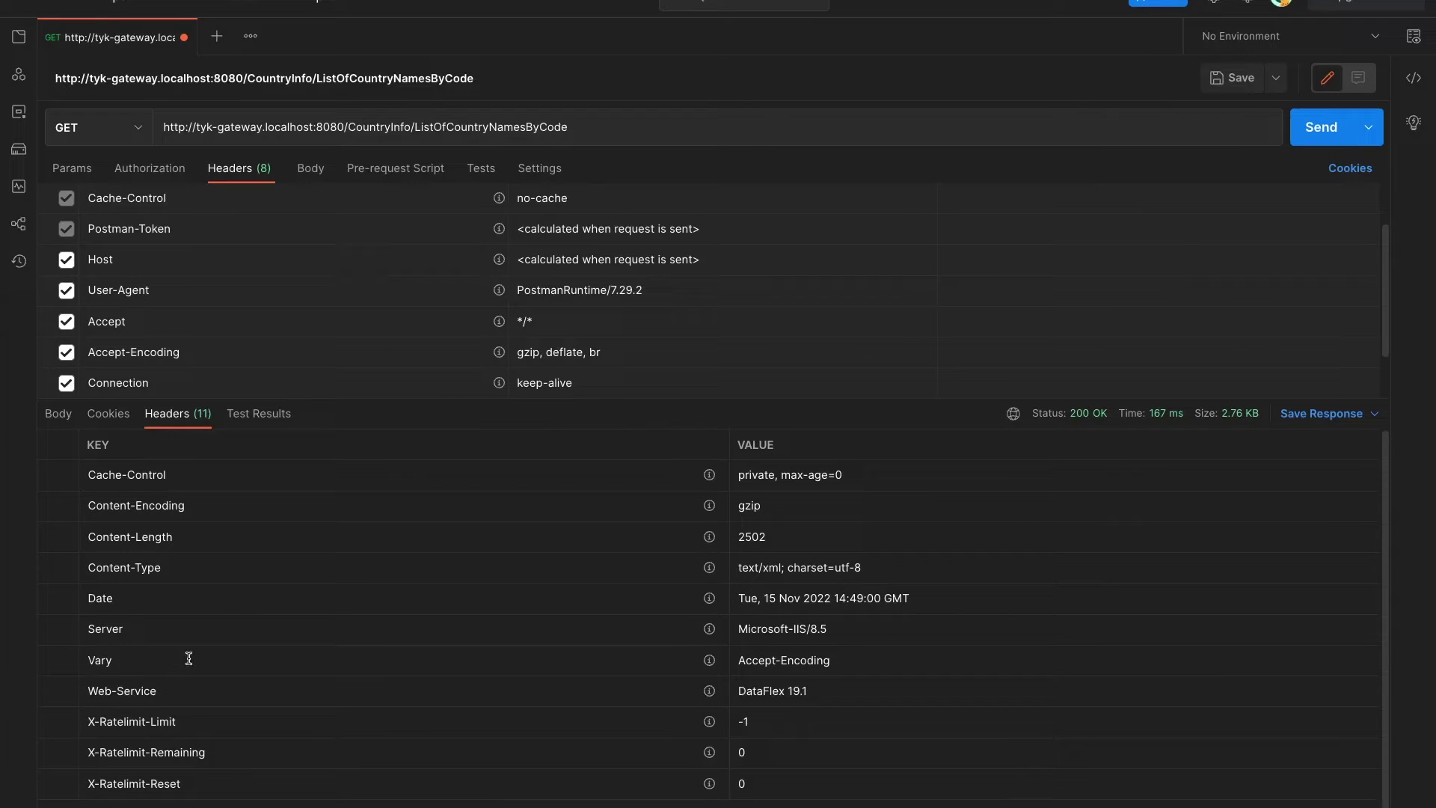
{"action": "scroll", "coordinate": [378, 641], "scroll_direction": "up", "scroll_amount": 3}
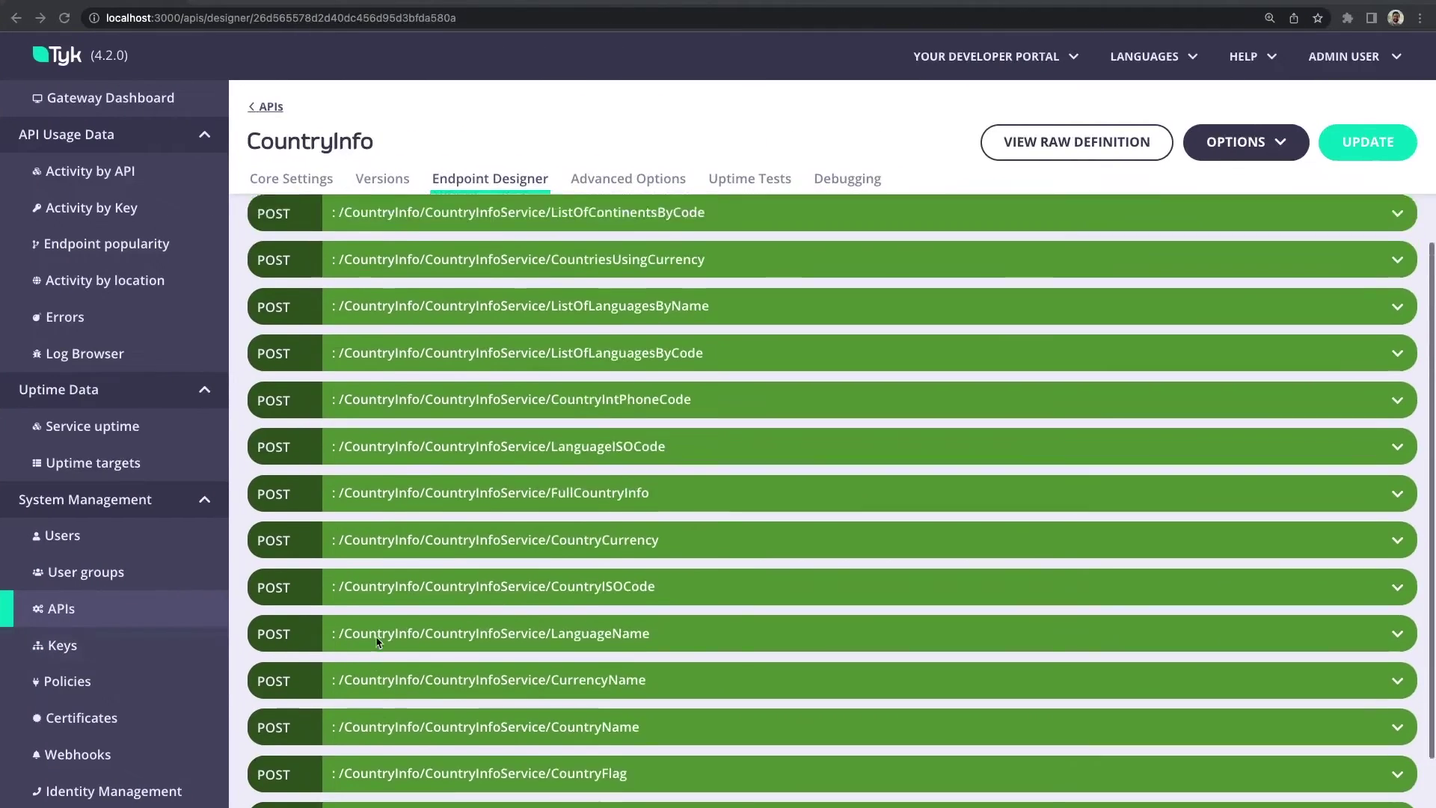
{"action": "scroll", "coordinate": [378, 640], "scroll_direction": "up", "scroll_amount": 5}
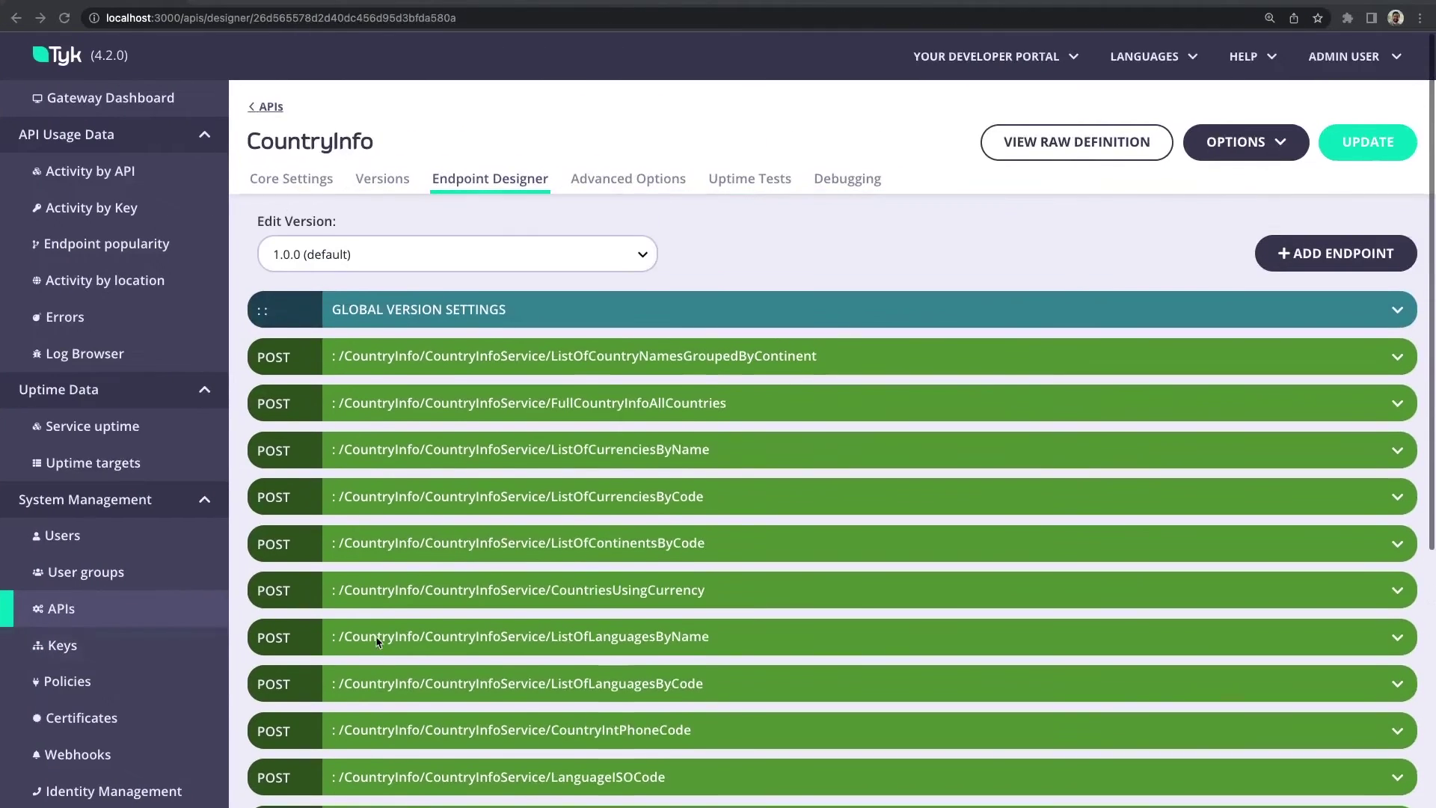
Add Server and Vary as global response headers to delete
{"action": "left_click", "coordinate": [412, 308]}
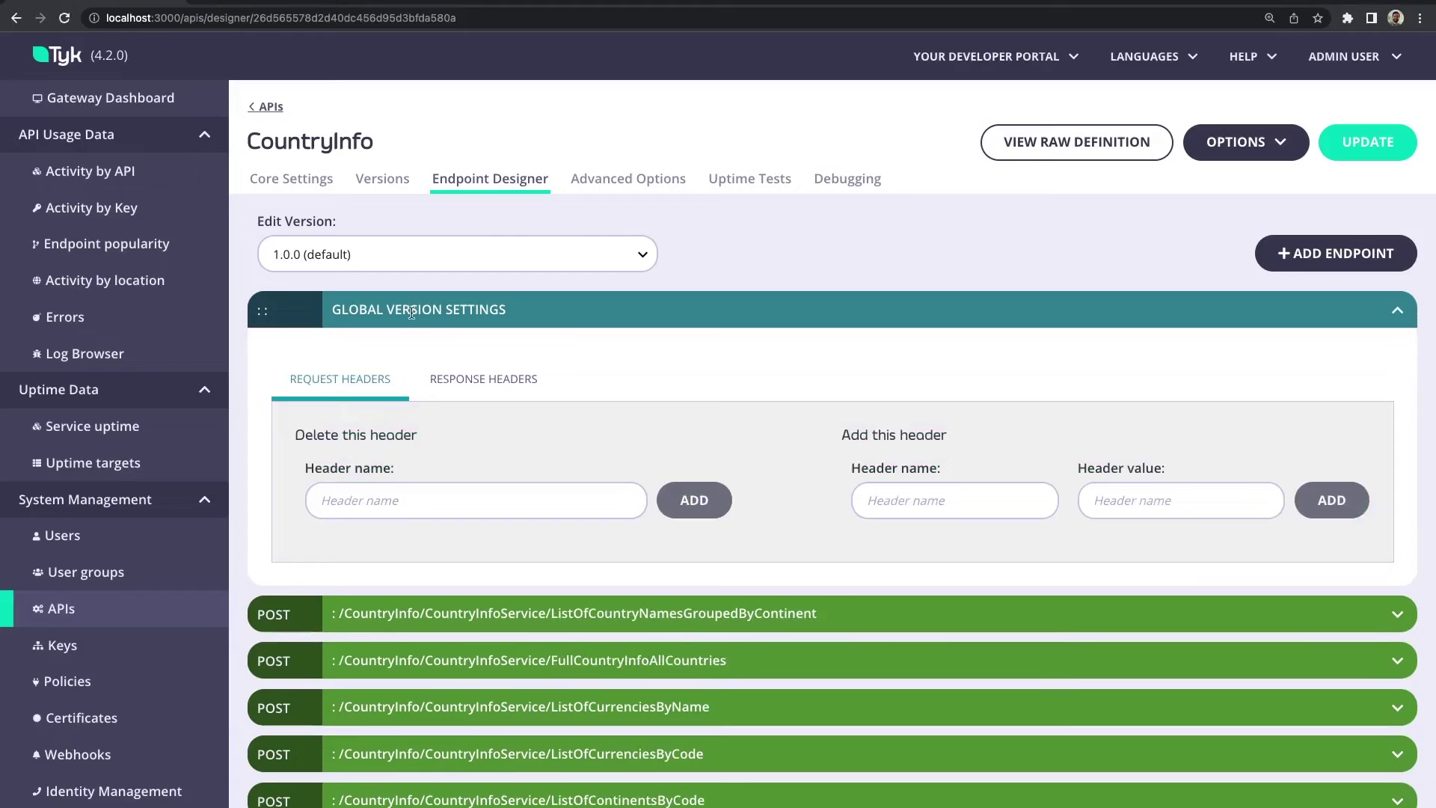
{"action": "left_click", "coordinate": [454, 386]}
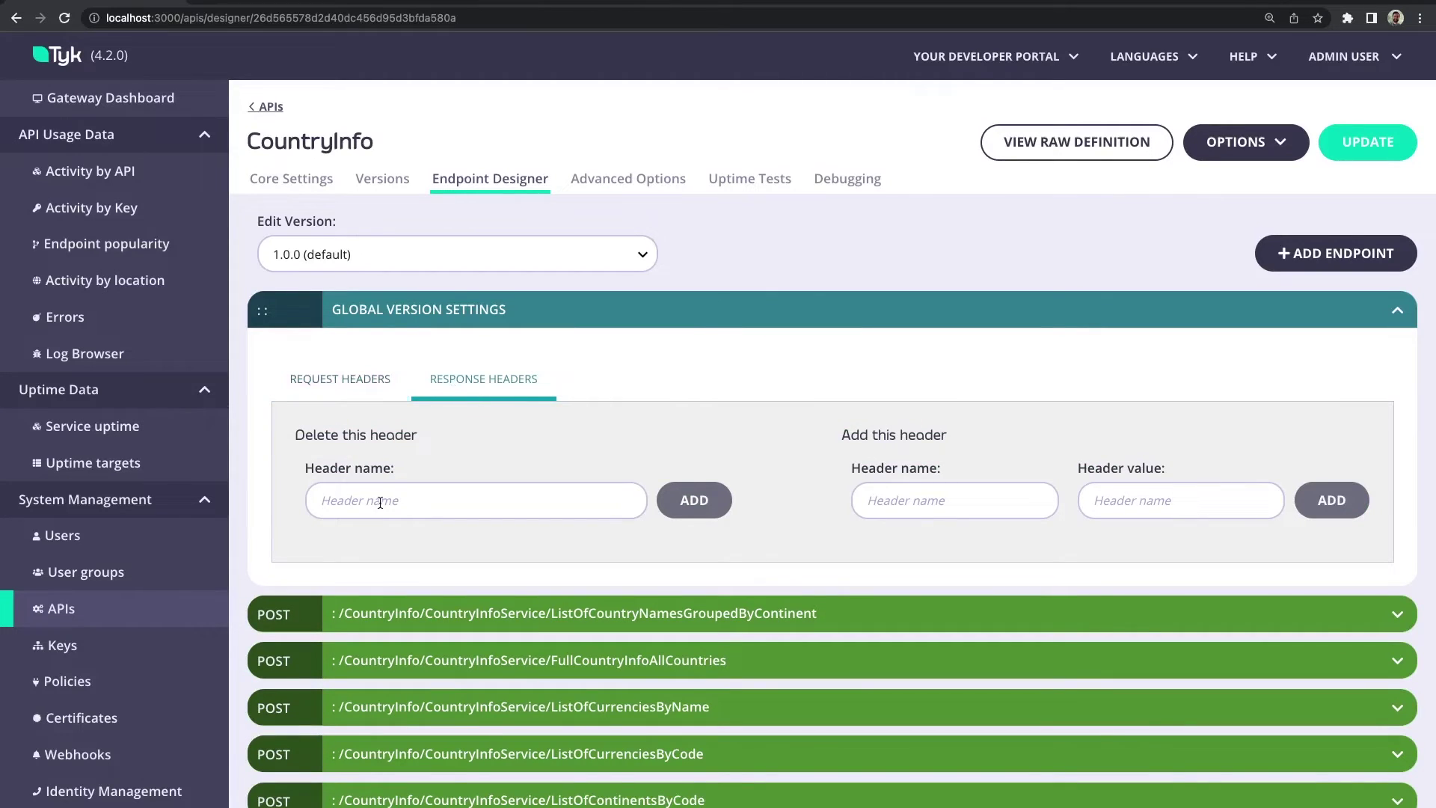
{"action": "left_click", "coordinate": [379, 501]}
{"action": "type", "text": "Server"}
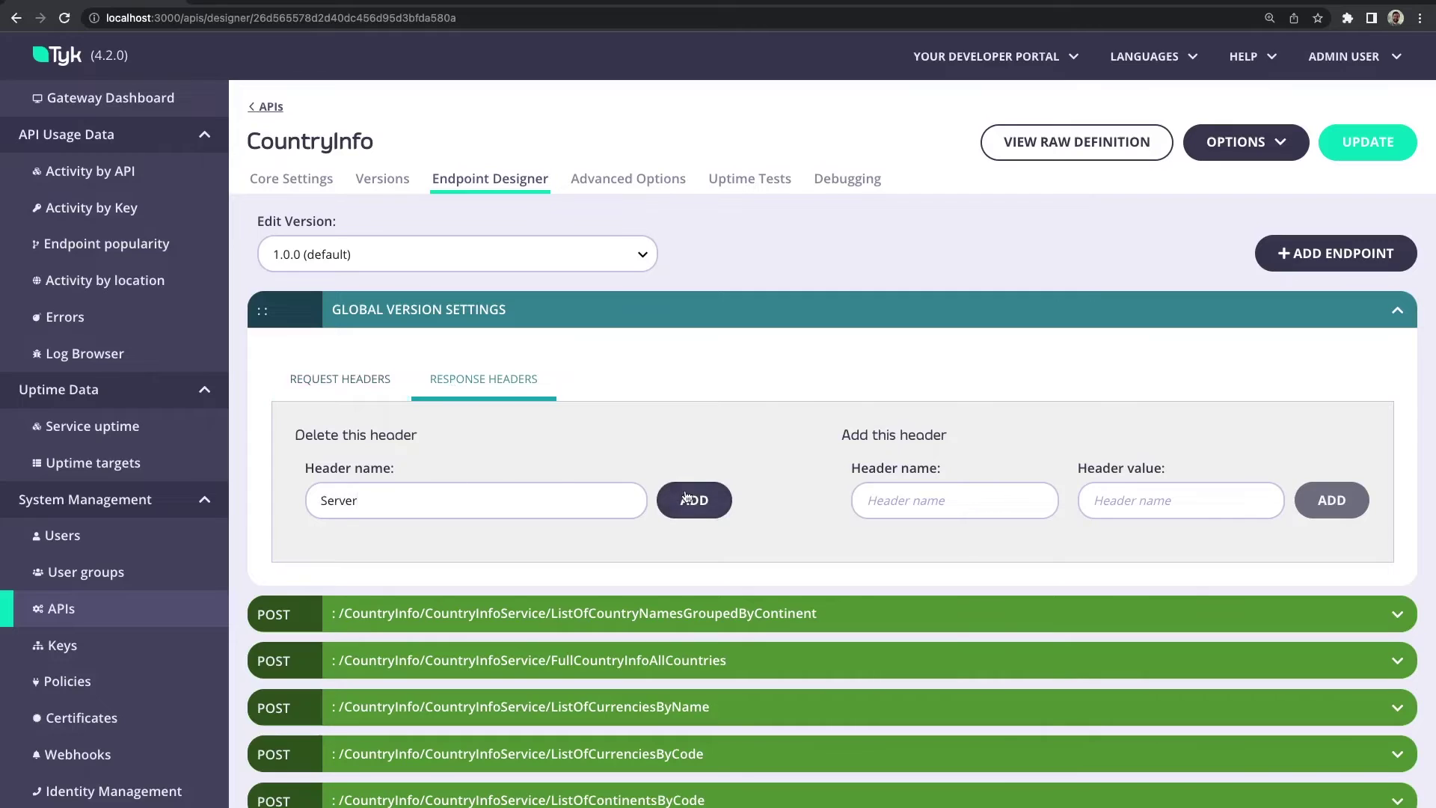
{"action": "left_click", "coordinate": [694, 499]}
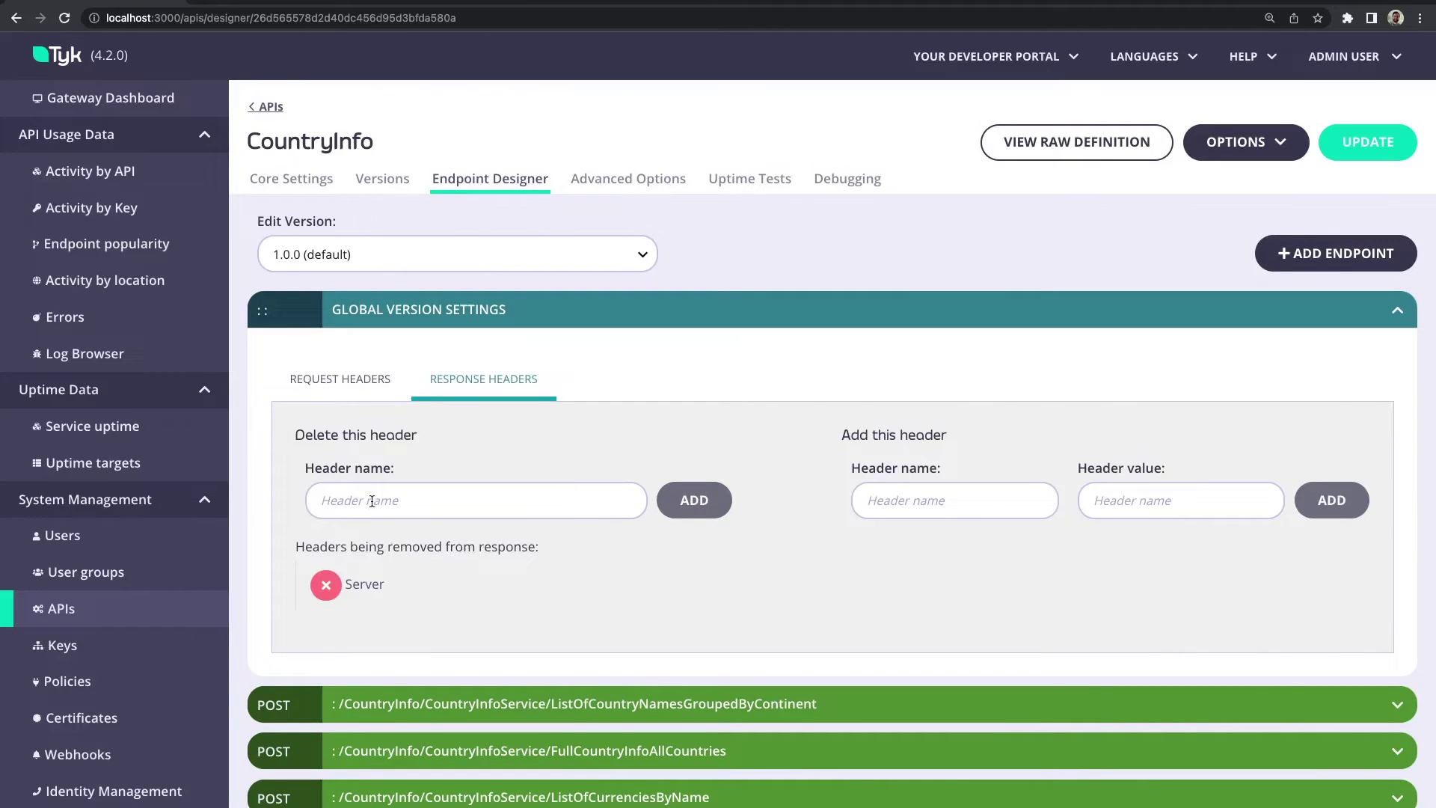
{"action": "left_click", "coordinate": [372, 501]}
{"action": "type", "text": "Vary"}
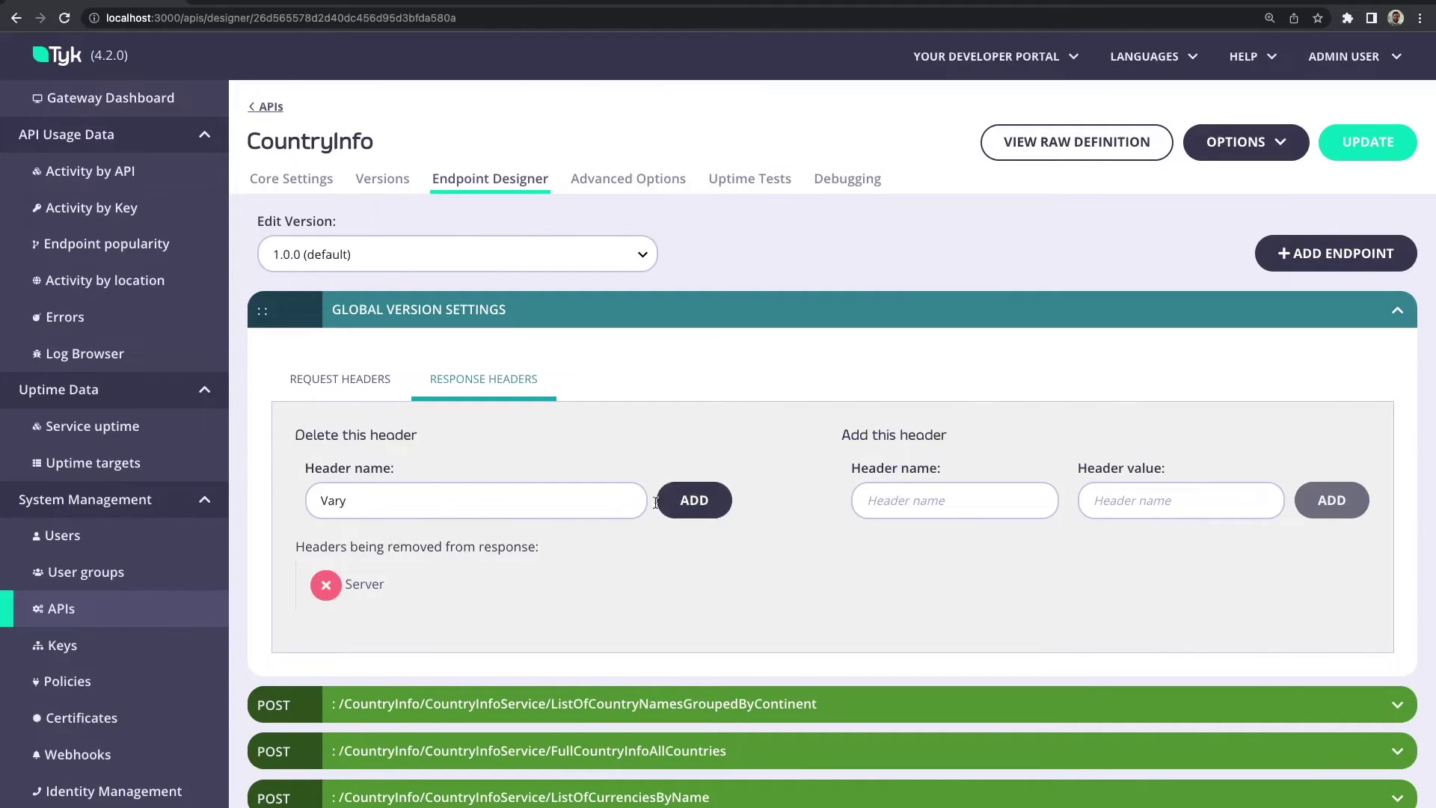
{"action": "left_click", "coordinate": [690, 500]}
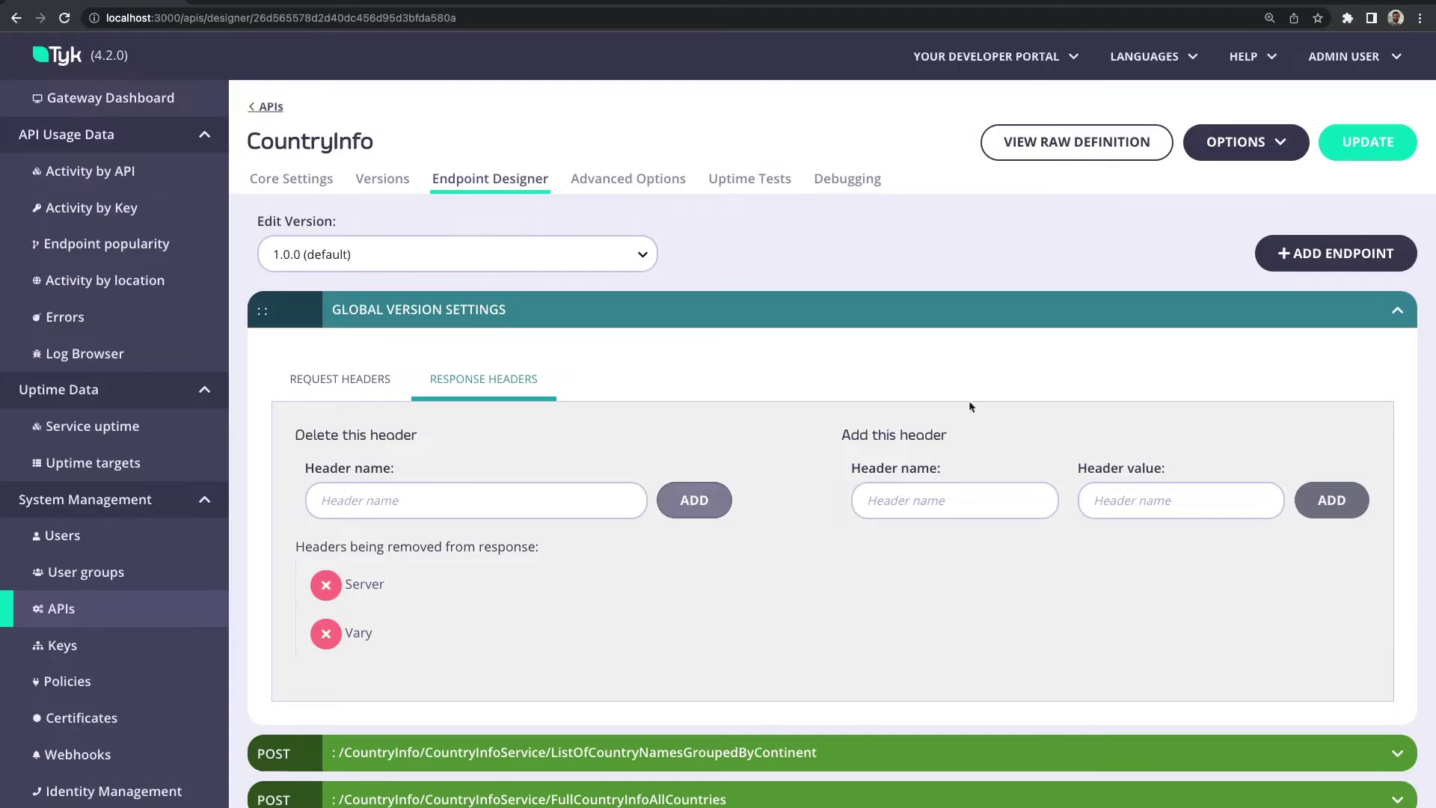
Save and confirm the CountryInfo API update, then return to Postman
{"action": "left_click", "coordinate": [1377, 153]}
{"action": "left_click", "coordinate": [919, 507]}
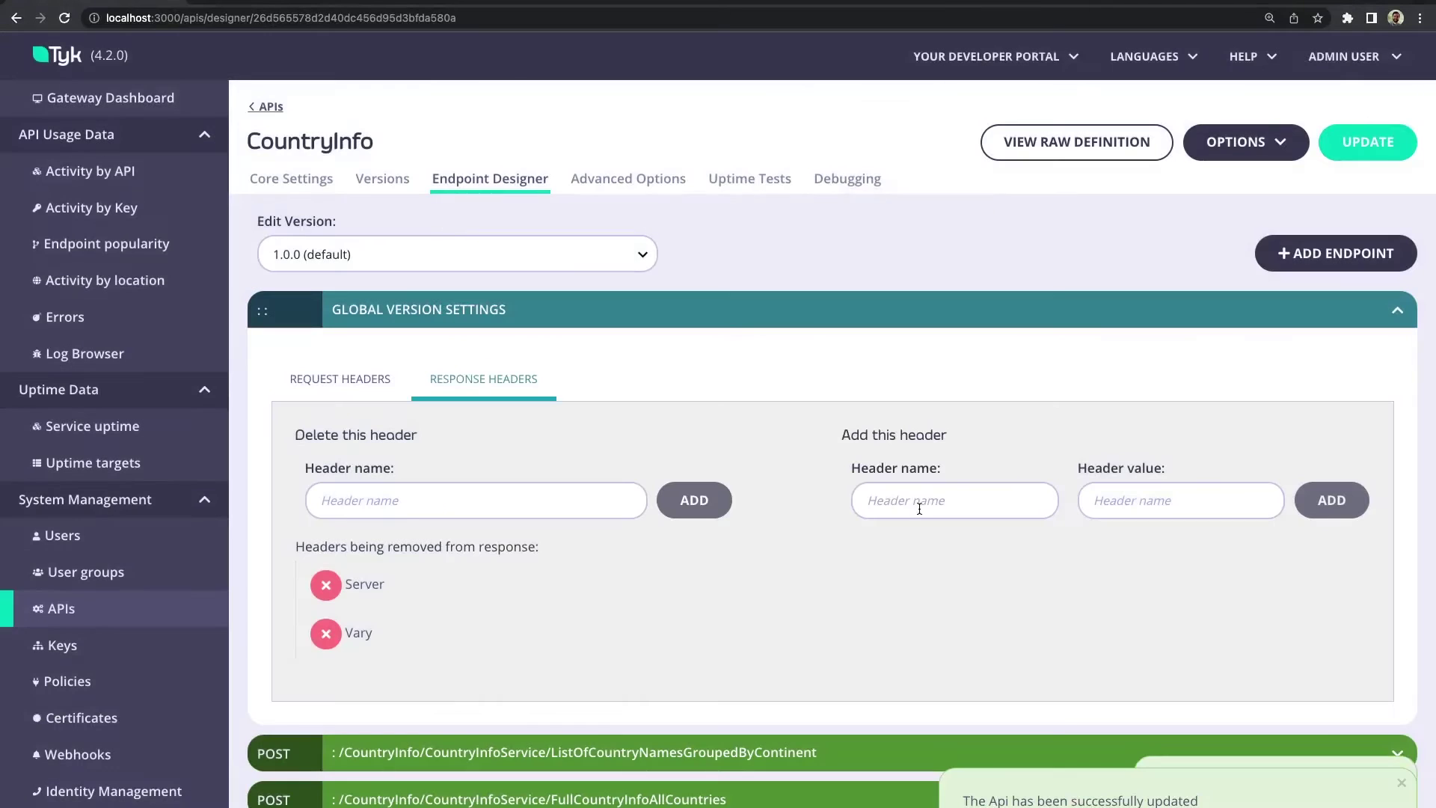
{"action": "key", "text": "alt+Tab"}
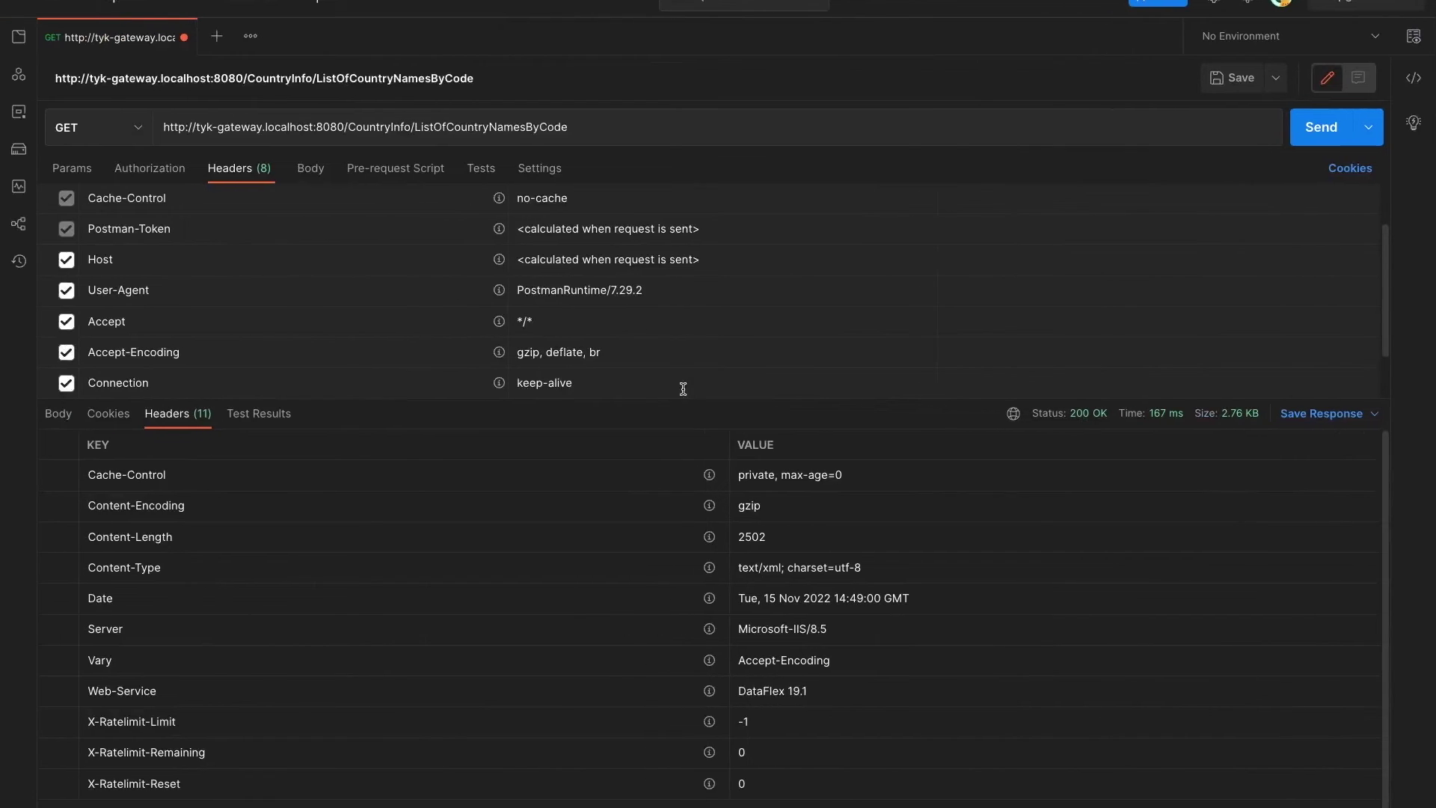
Resend the ListOfCountryNamesByName and ListOfCountryNamesByCode requests to check the headers
{"action": "left_click_drag", "start_coordinate": [569, 126], "coordinate": [548, 130]}
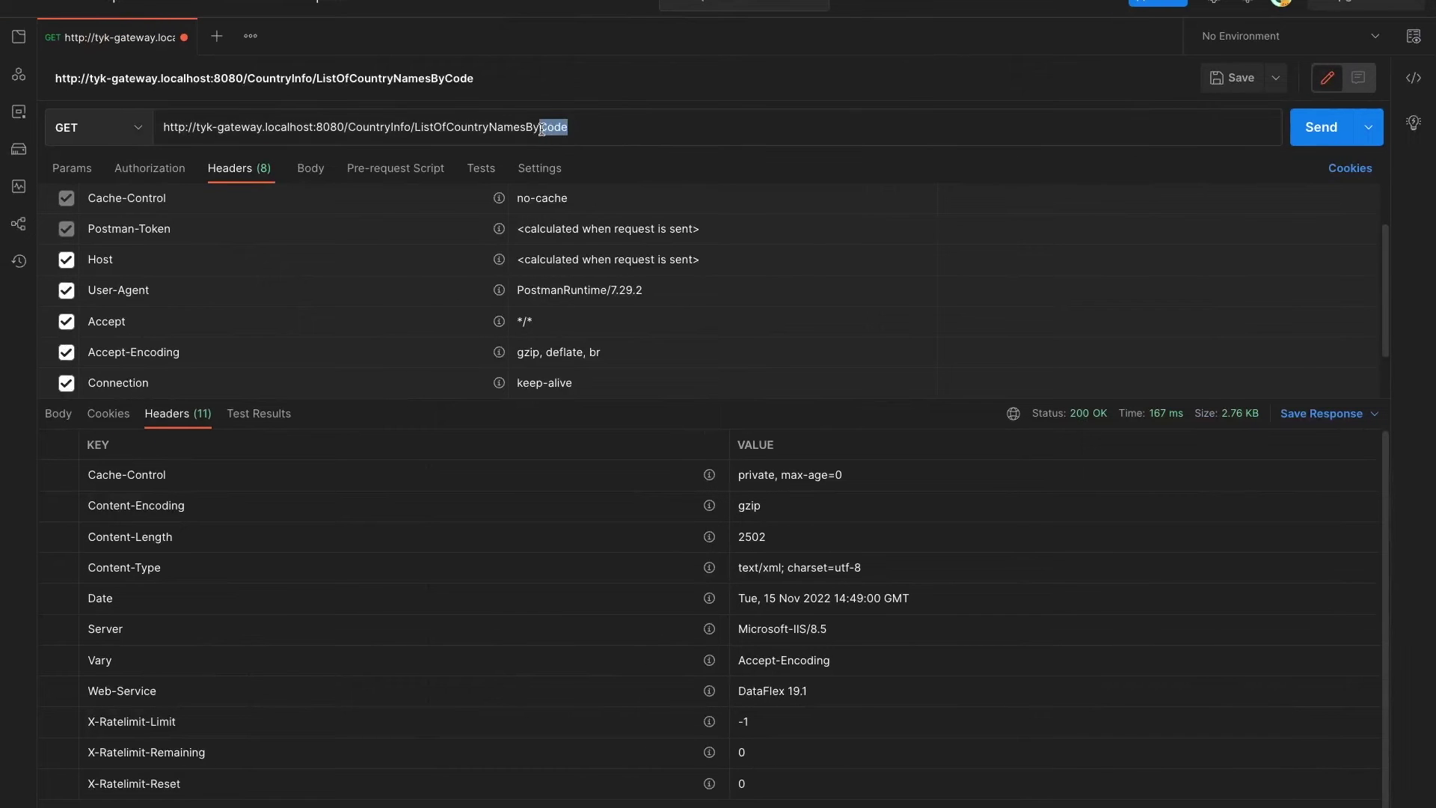
{"action": "type", "text": "Name"}
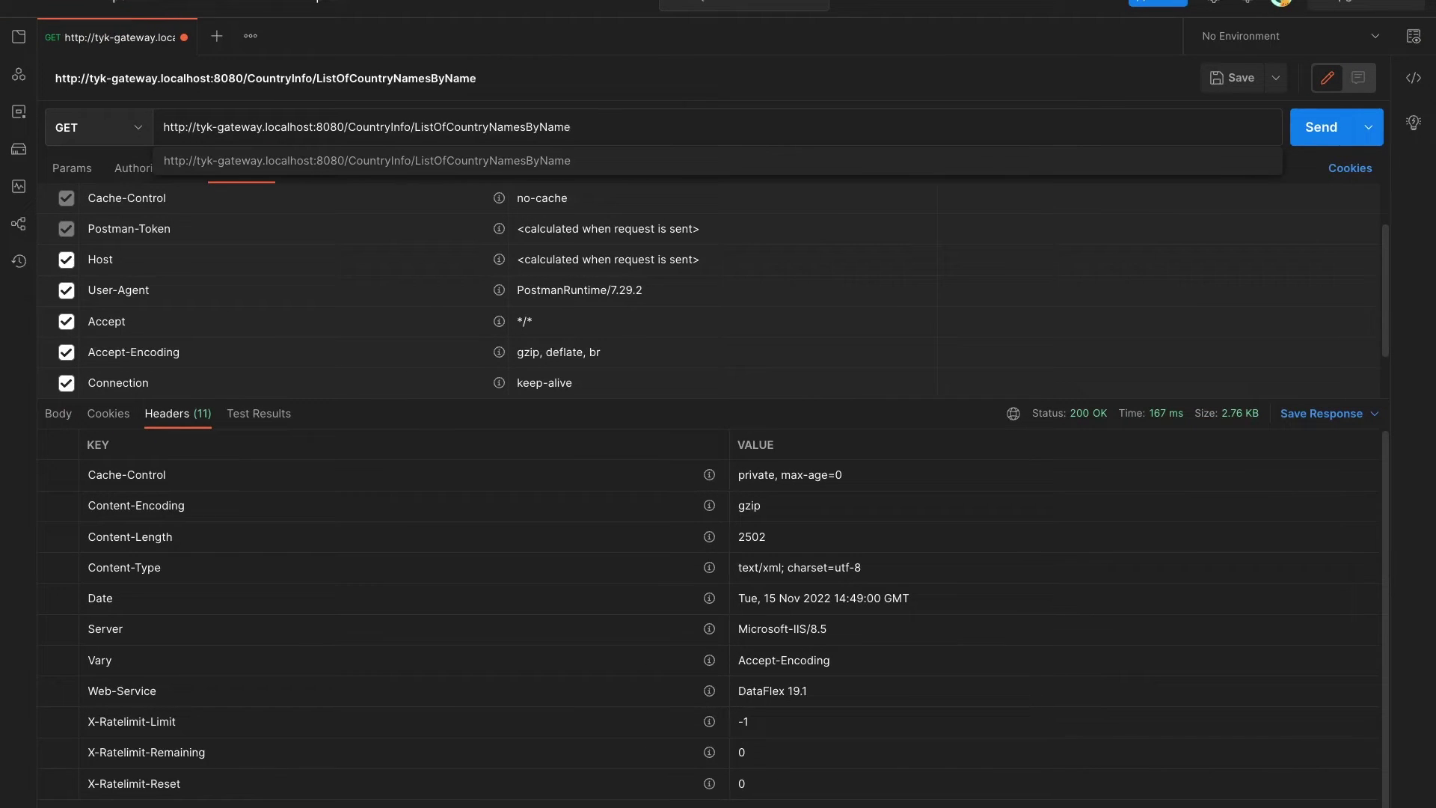
{"action": "left_click", "coordinate": [1321, 127]}
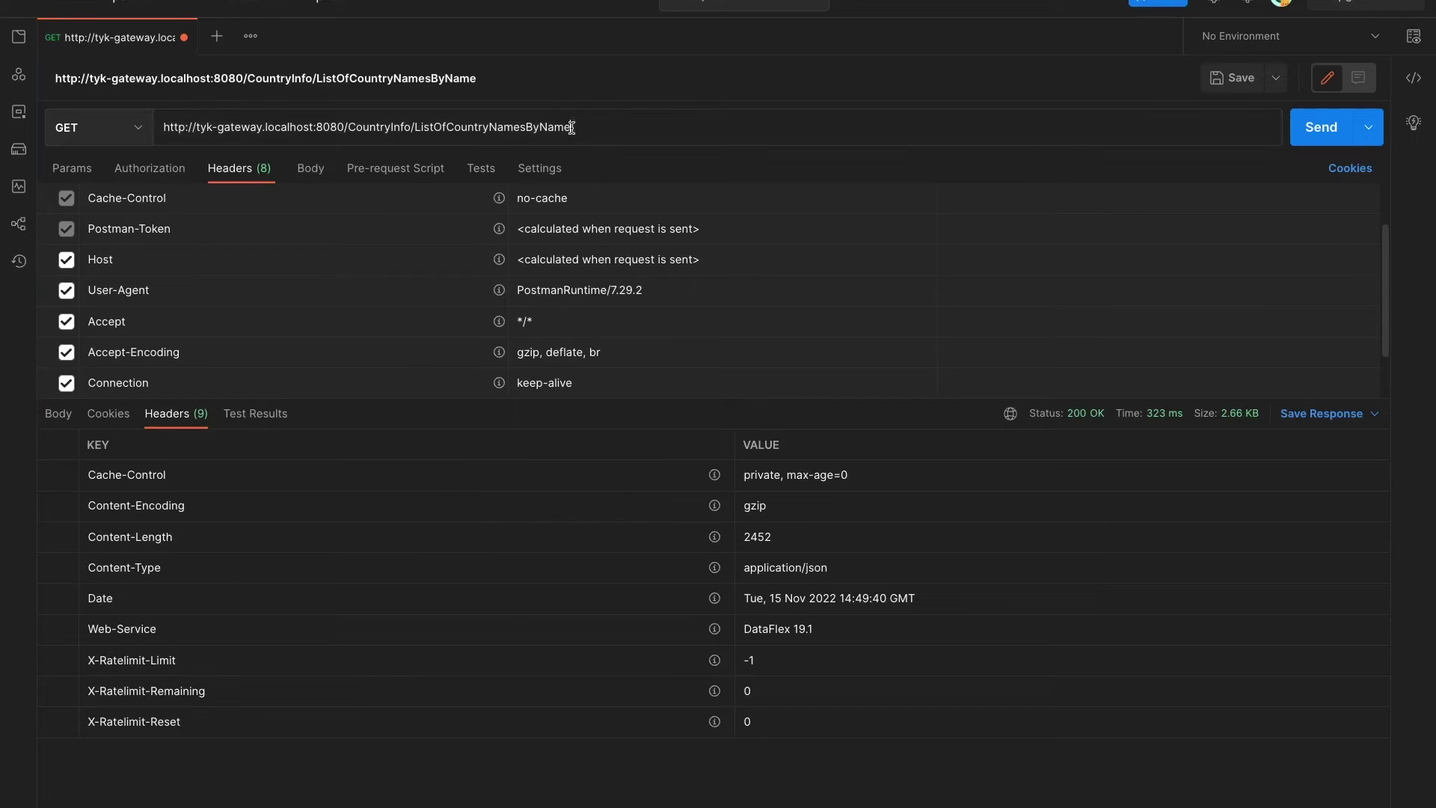
{"action": "left_click_drag", "start_coordinate": [572, 127], "coordinate": [540, 131]}
{"action": "type", "text": "Code"}
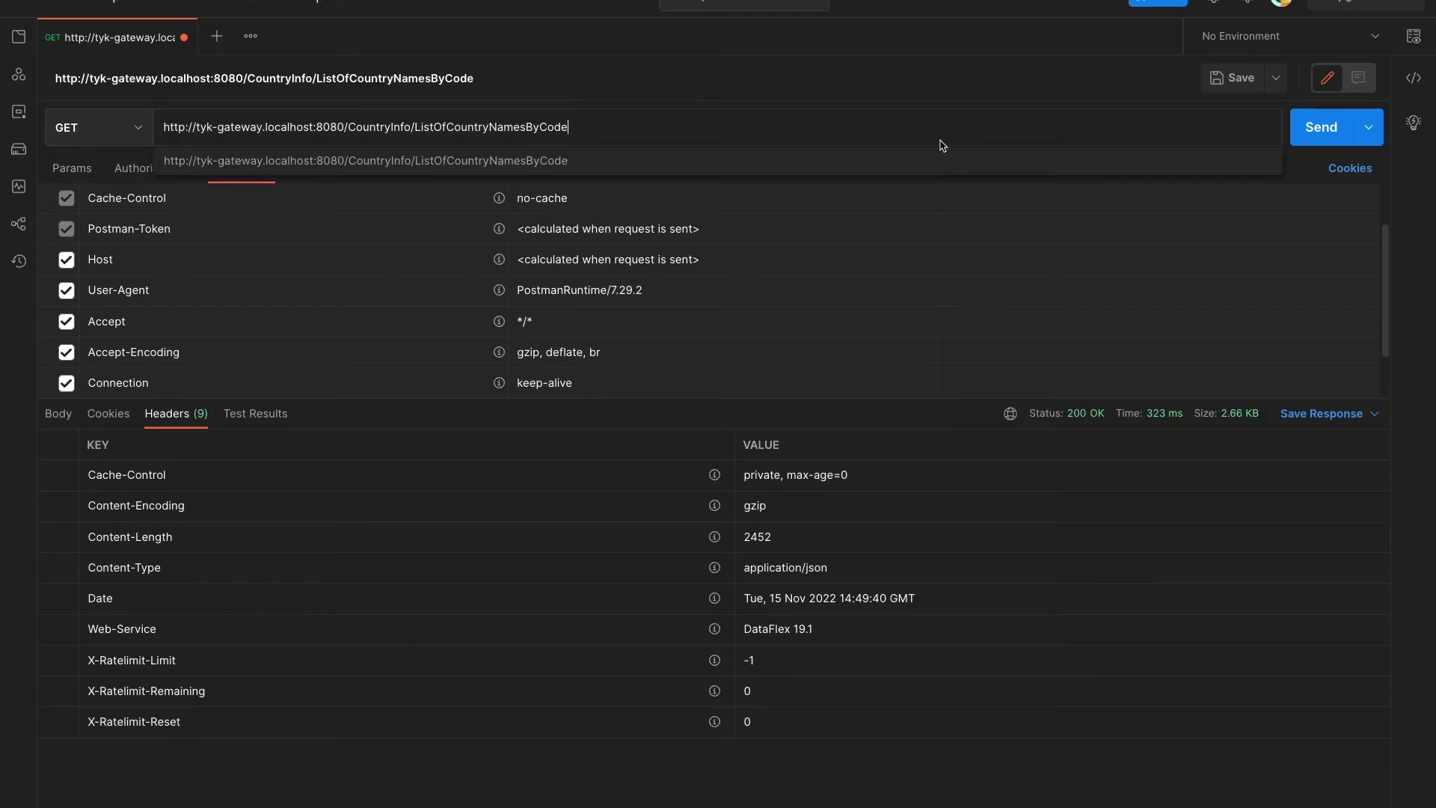
{"action": "left_click", "coordinate": [1307, 130]}
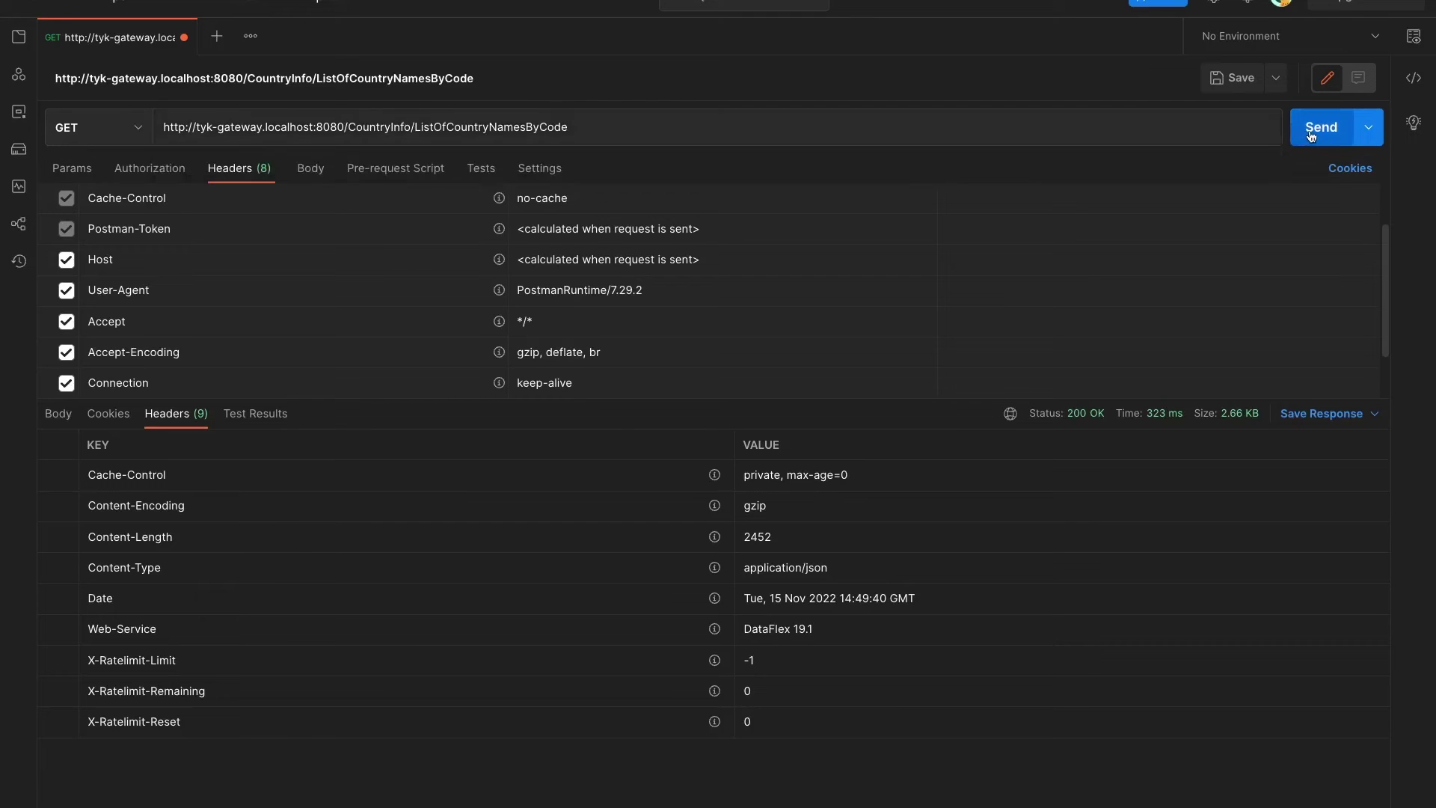